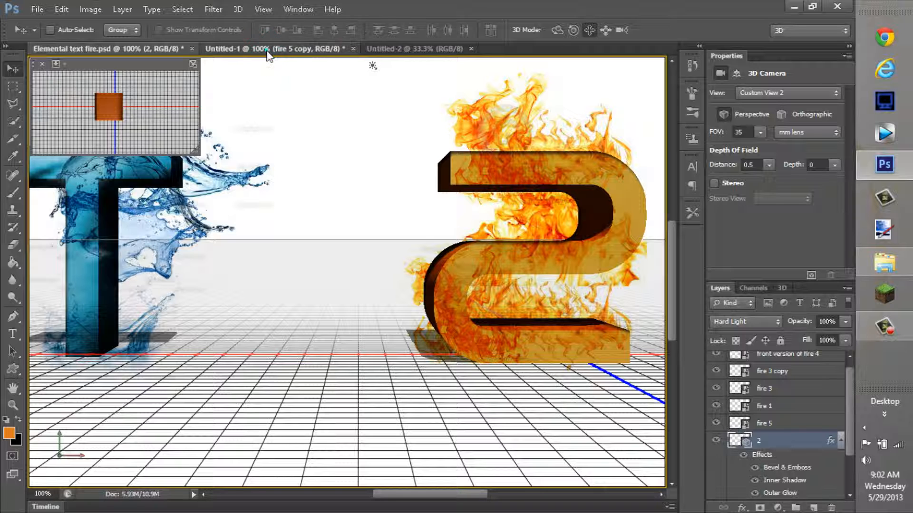
Review the flaming 3D number in Elemental text fire.psd and Untitled-1, ending in the blank Untitled-2 document
click(269, 52)
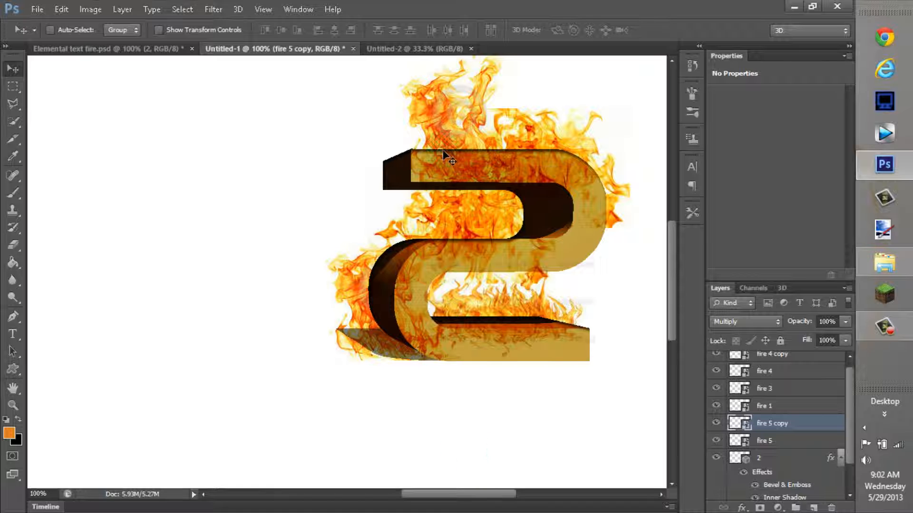
click(82, 51)
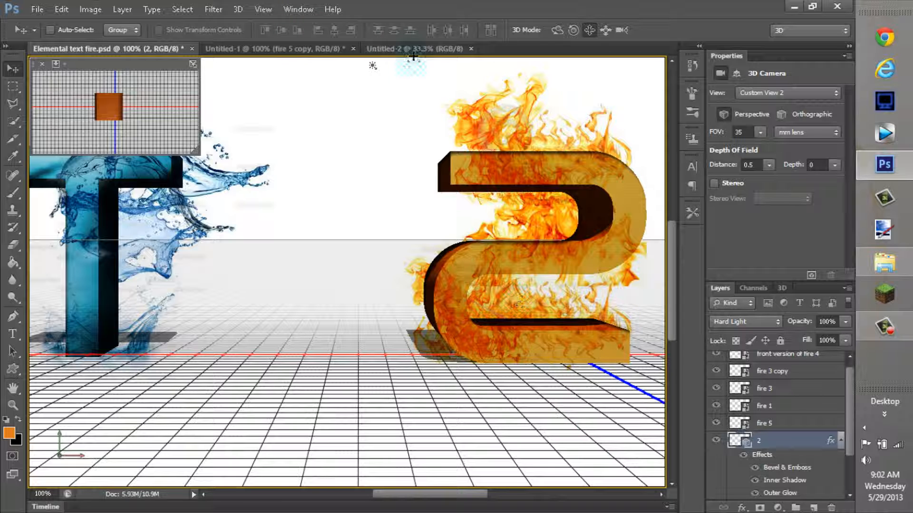
click(412, 52)
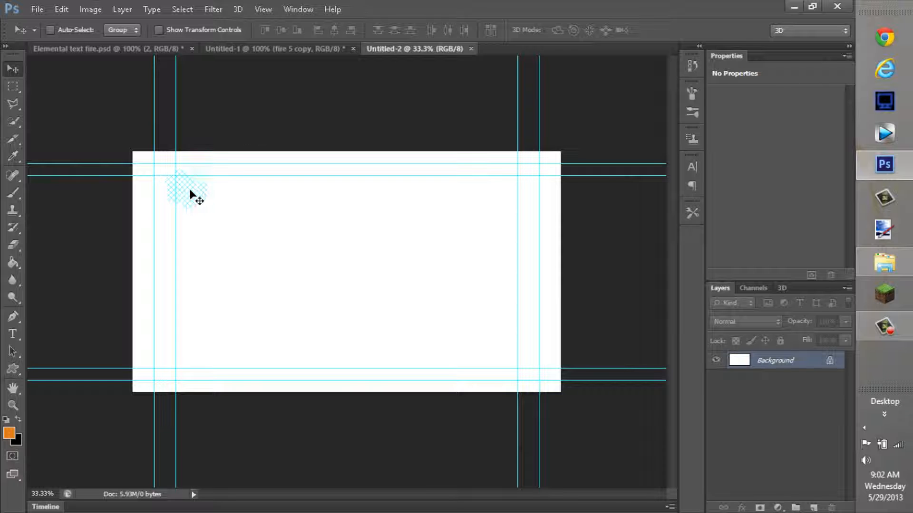
click(38, 10)
click(37, 9)
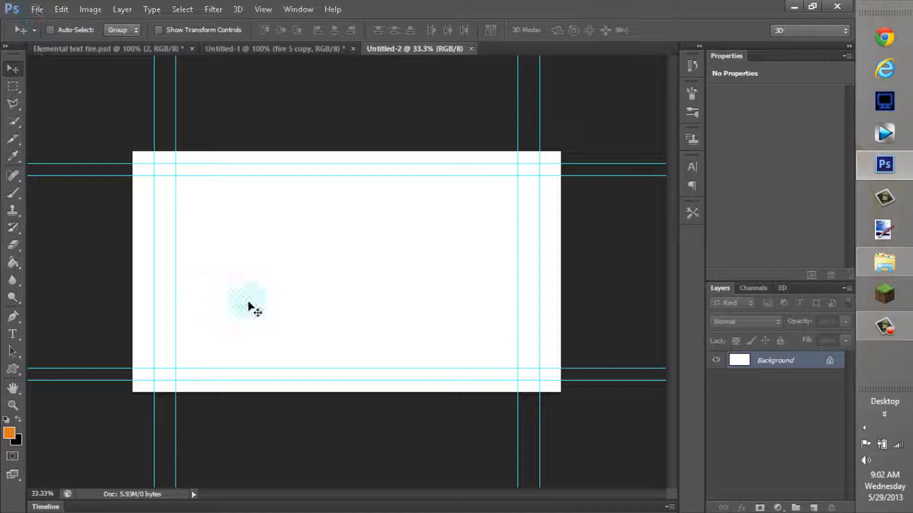
click(103, 48)
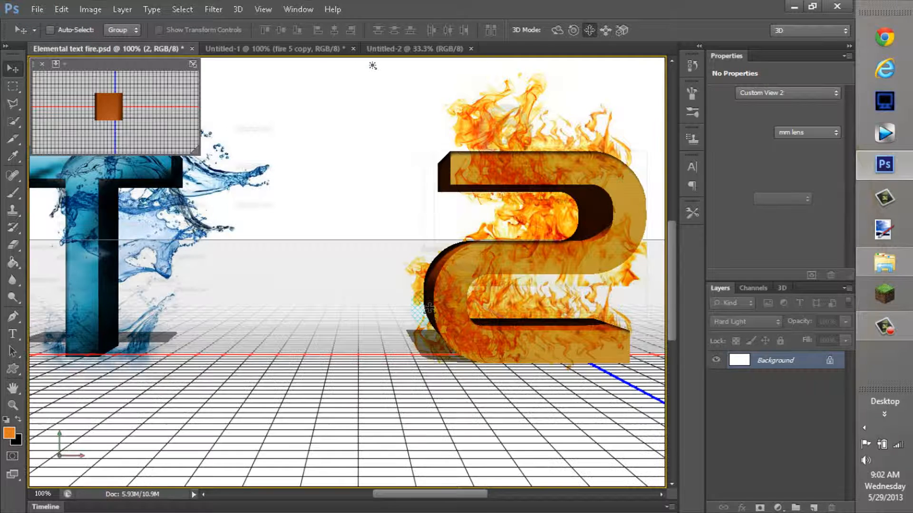
click(414, 49)
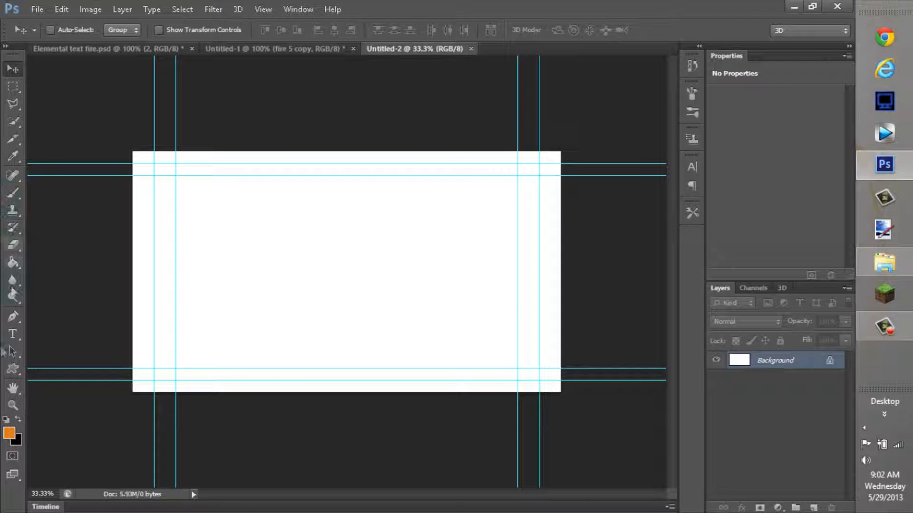
Add a text box with an orange "2" in 01 Digitall, Sharp, 530 pt, in the canvas's upper-left area, and fit the box closely around it
click(12, 336)
drag(194, 194, 377, 312)
key(Escape)
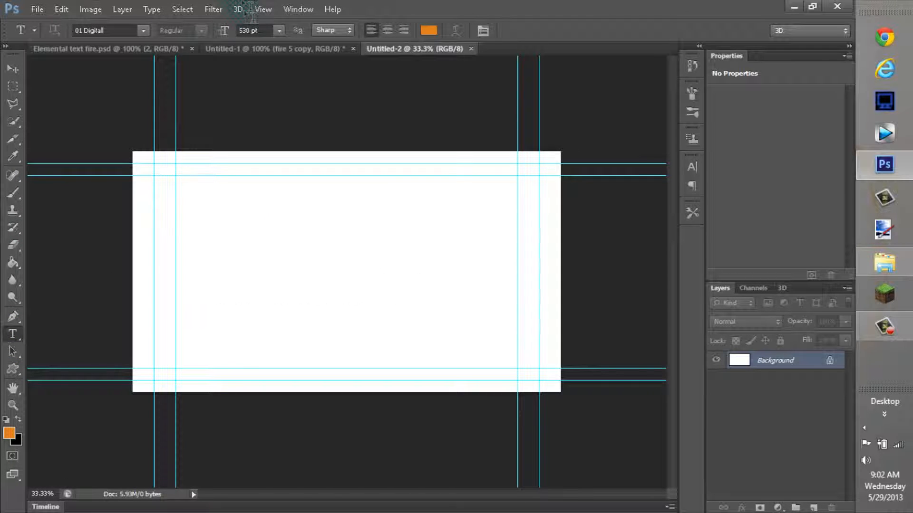
key(Return)
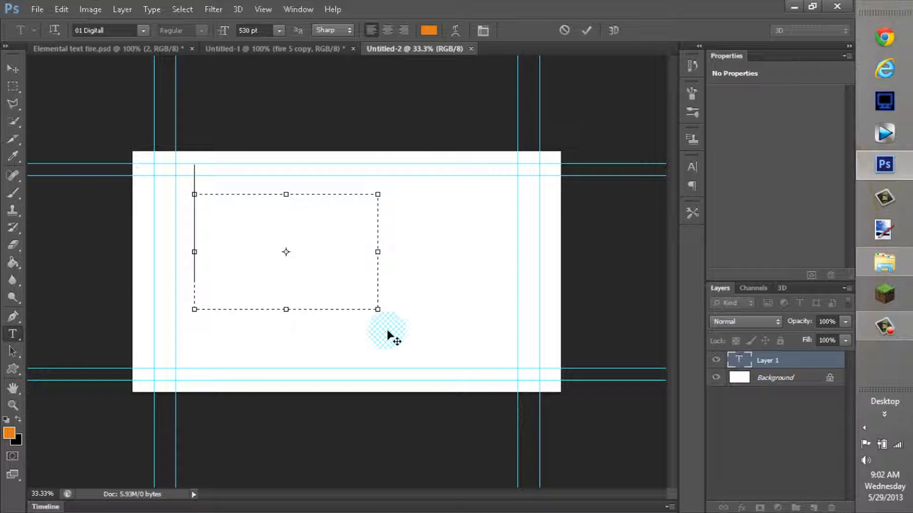
text(2)
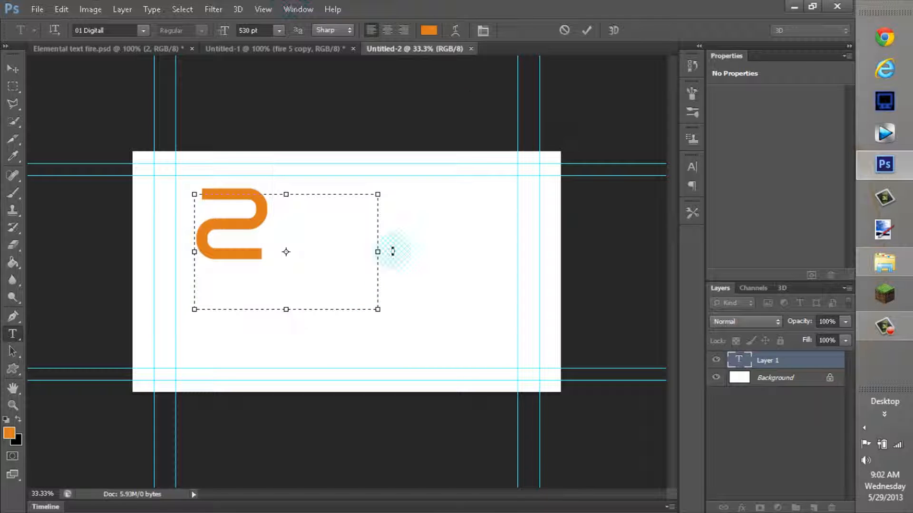
drag(377, 309, 271, 262)
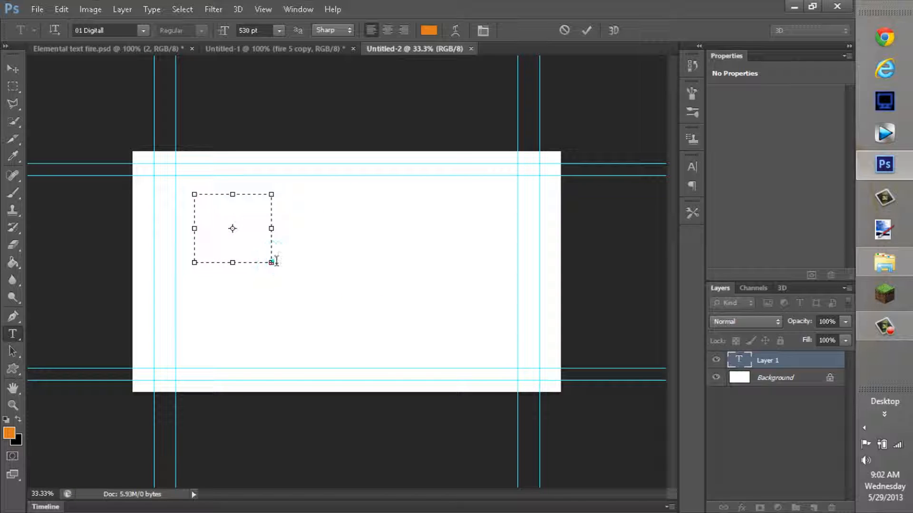
drag(271, 263, 282, 267)
Convert the "2" into a 3D extrusion and shift the 3D camera so it stands right of the canvas centre on the ground plane
click(613, 31)
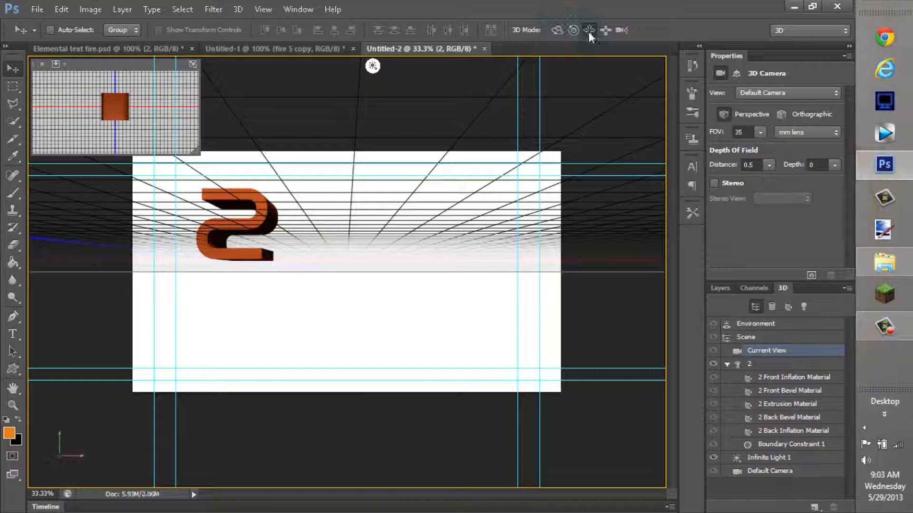
drag(228, 225, 393, 259)
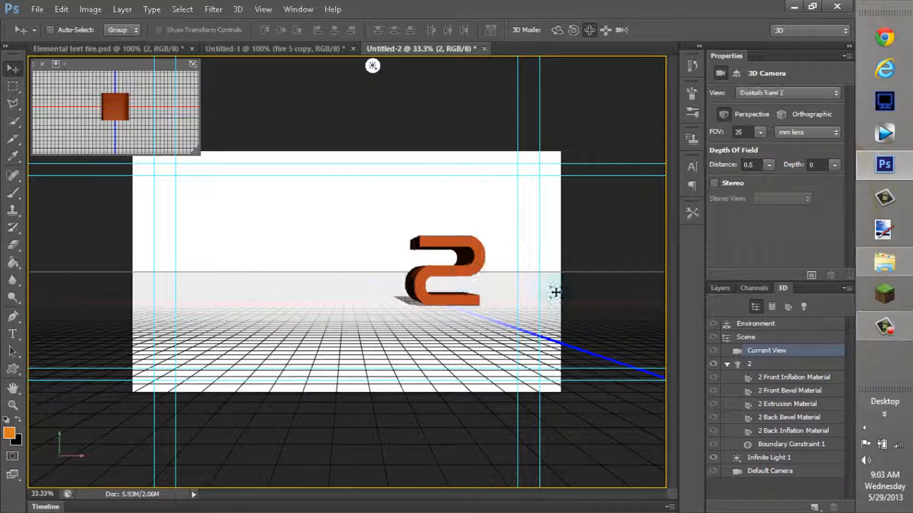
click(451, 281)
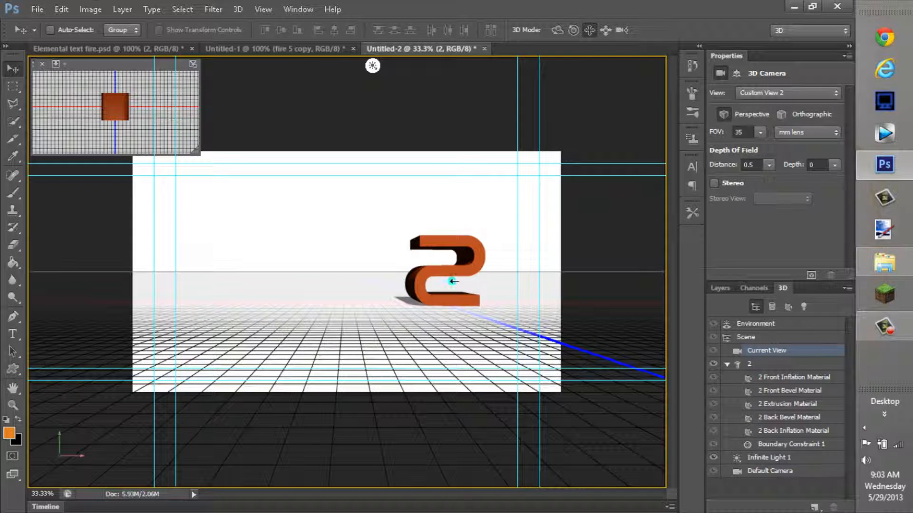
drag(453, 280, 452, 281)
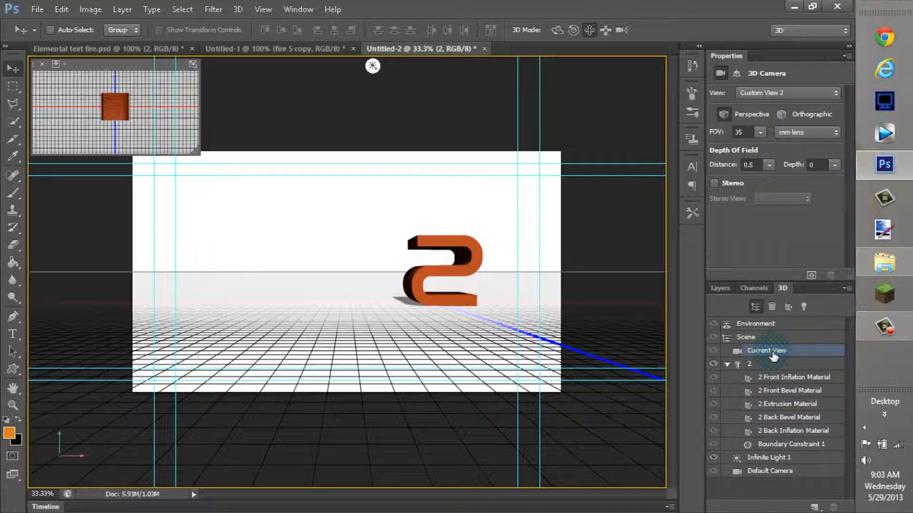
Bring the images fire 1 through fire 5 from the element pics folder into the document, directly above the Background layer
click(716, 288)
click(772, 386)
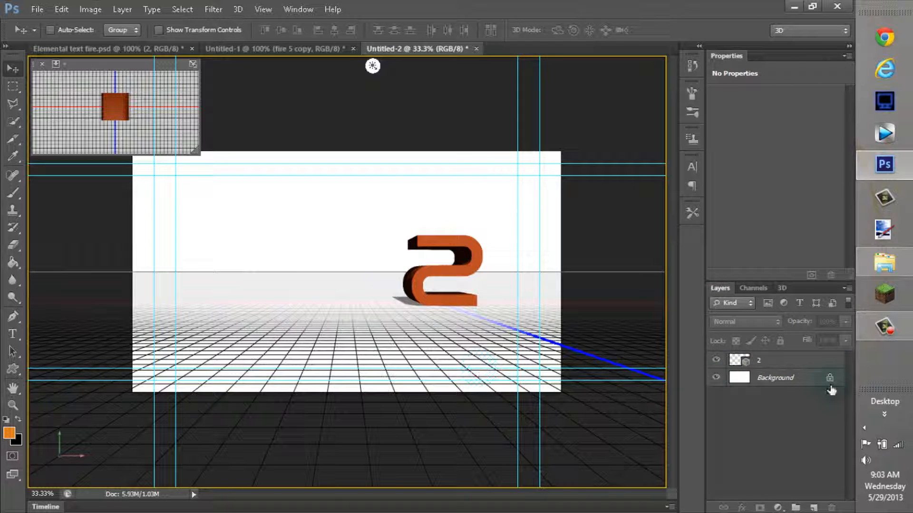
click(785, 383)
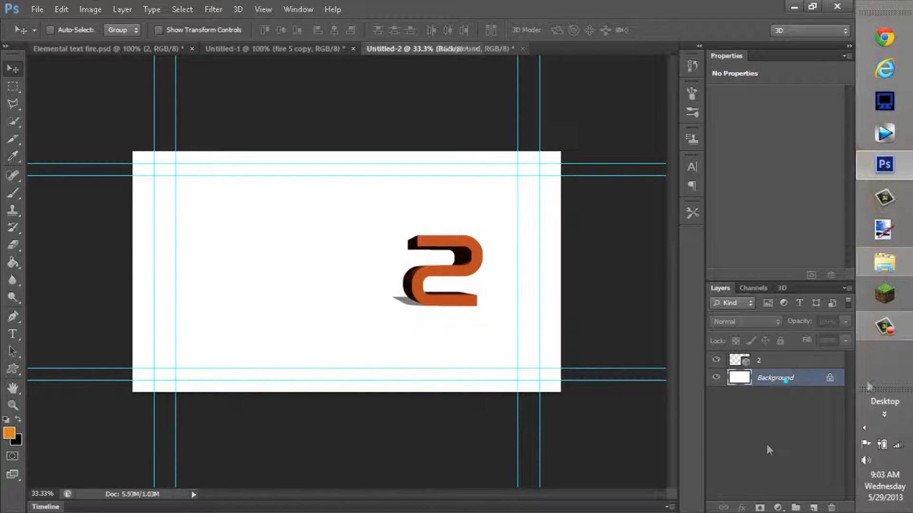
click(898, 275)
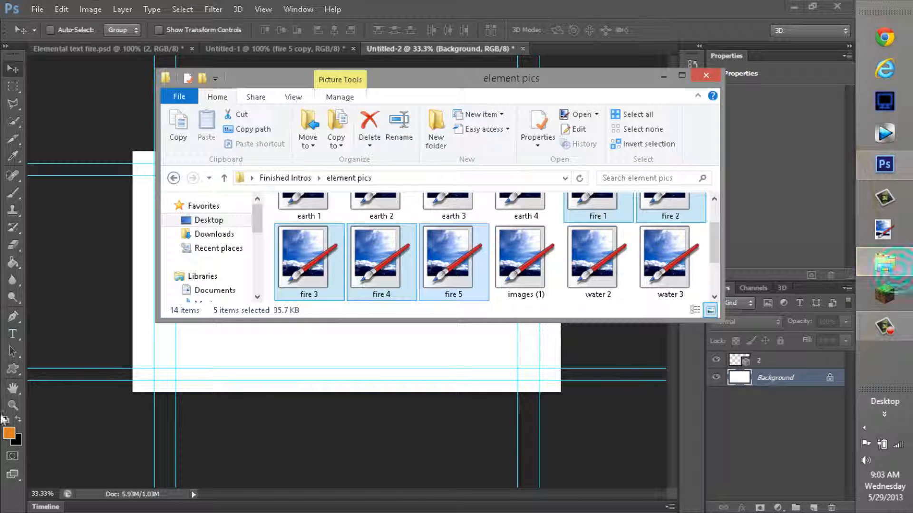
drag(610, 213, 715, 217)
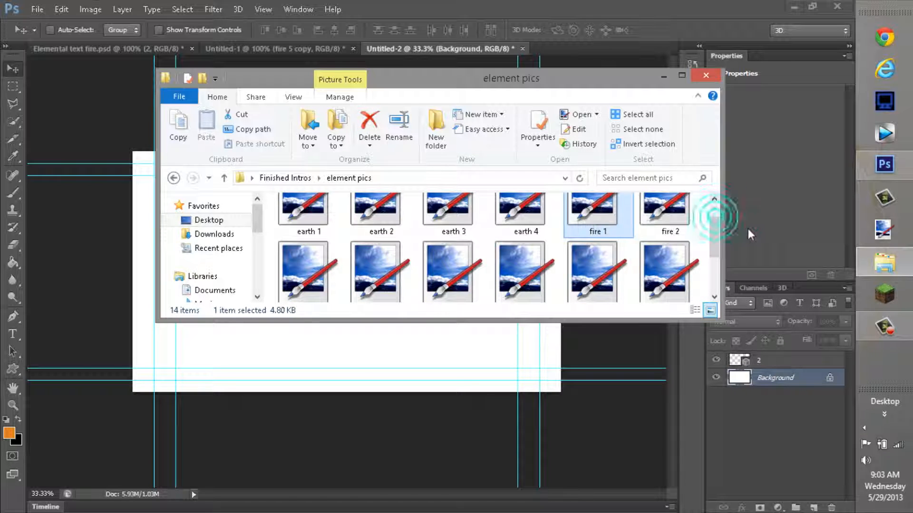
scroll(712, 238, down, 1)
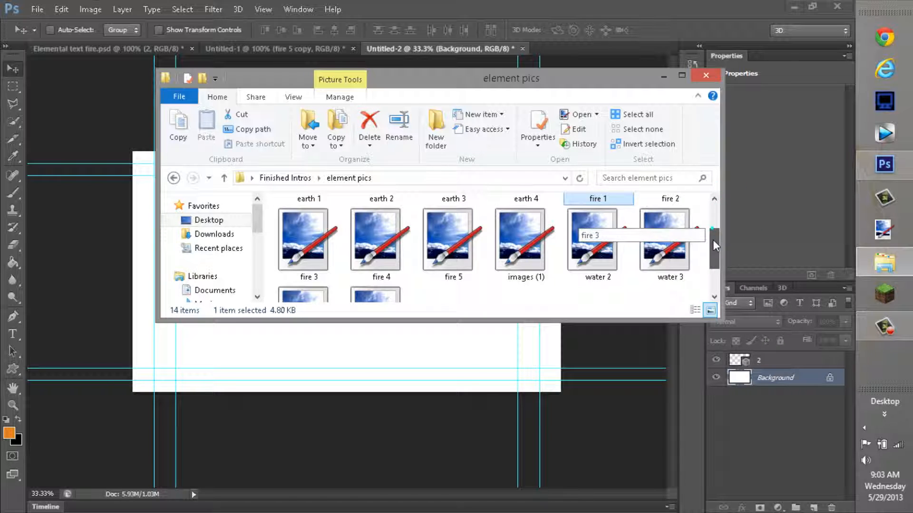
shift+click(456, 257)
drag(379, 253, 224, 347)
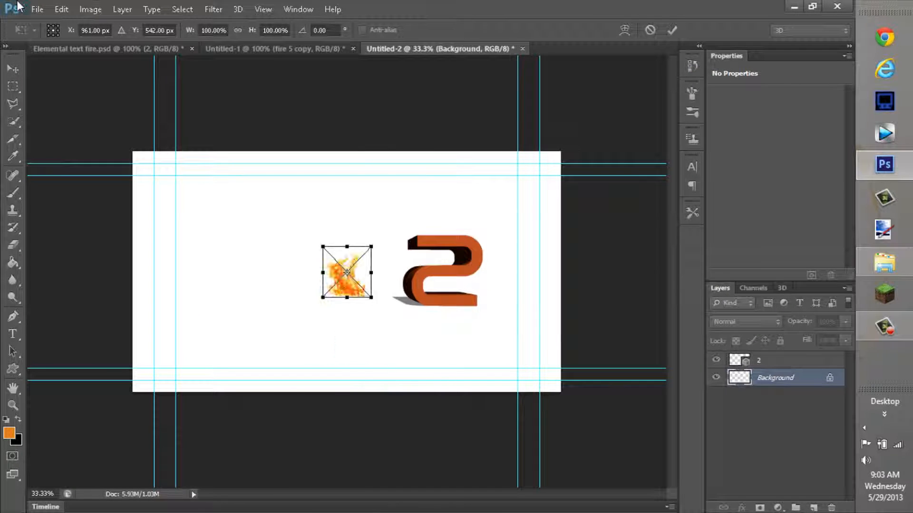
Accept the placement of all five fire images at 100% size in the centre of the canvas
click(671, 29)
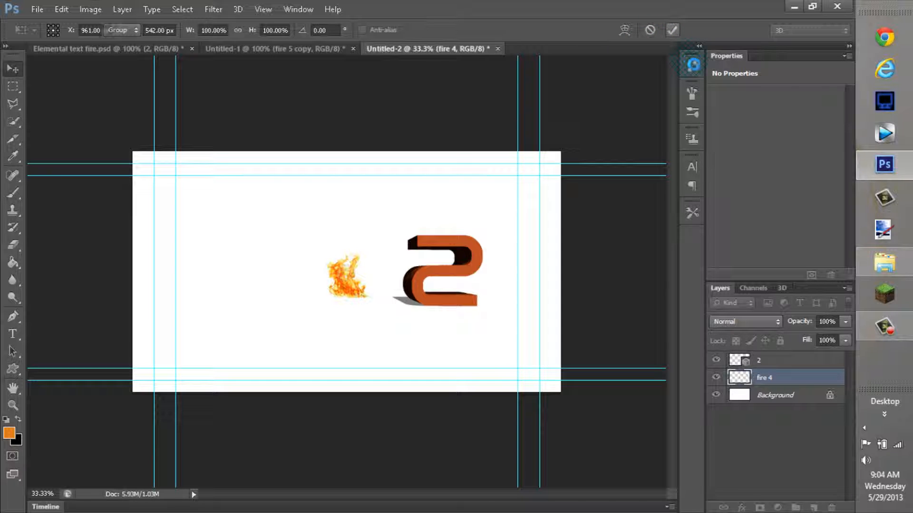
click(672, 30)
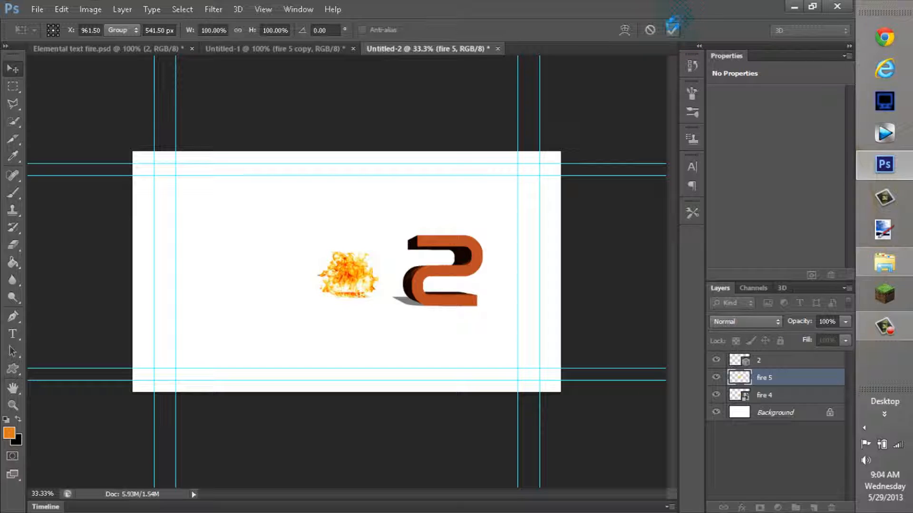
click(671, 32)
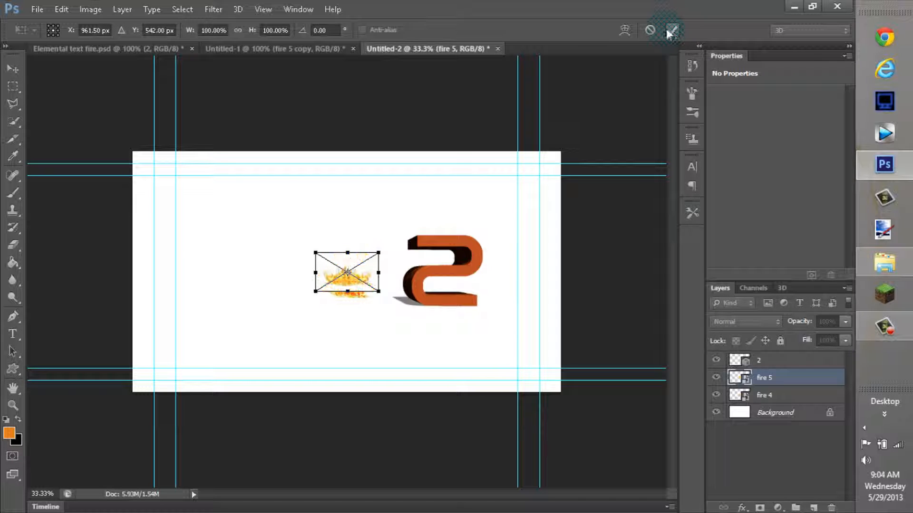
click(672, 31)
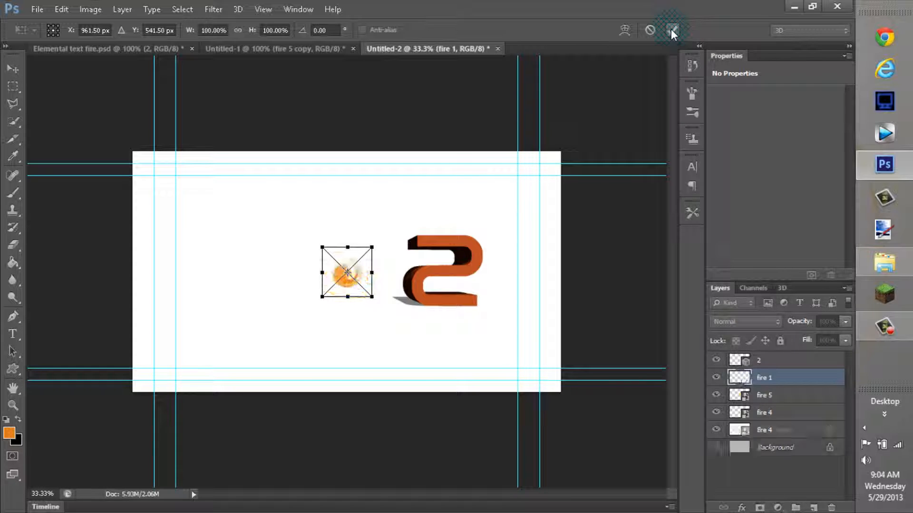
click(671, 29)
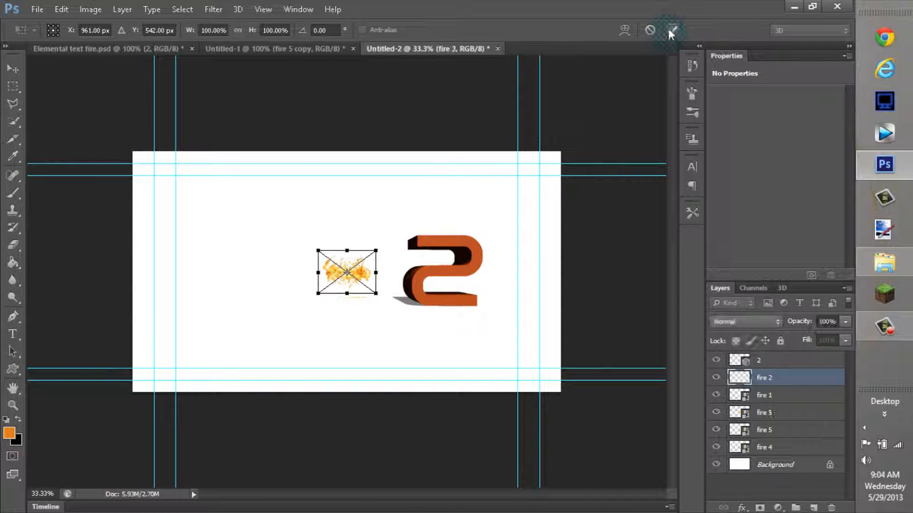
click(670, 29)
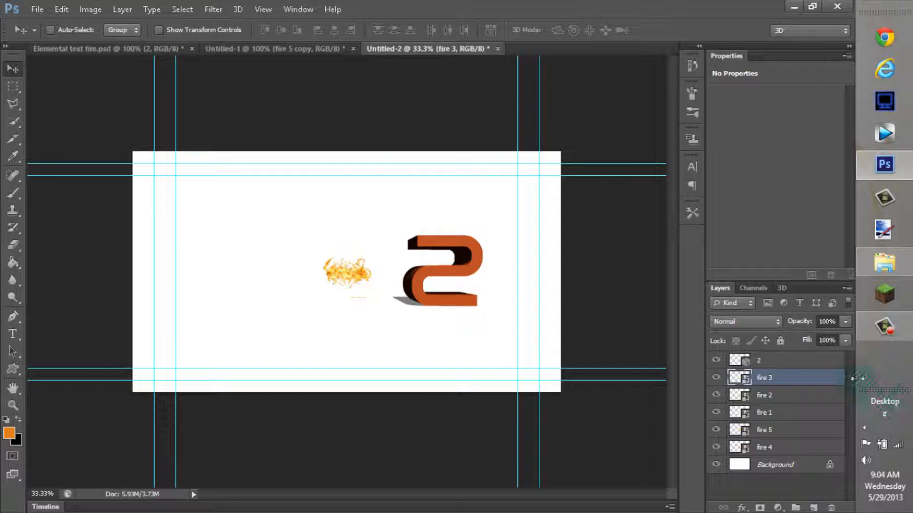
Set the blend mode of all five fire layers to Multiply and move layer 2 beneath them, just above the Background
shift+click(789, 450)
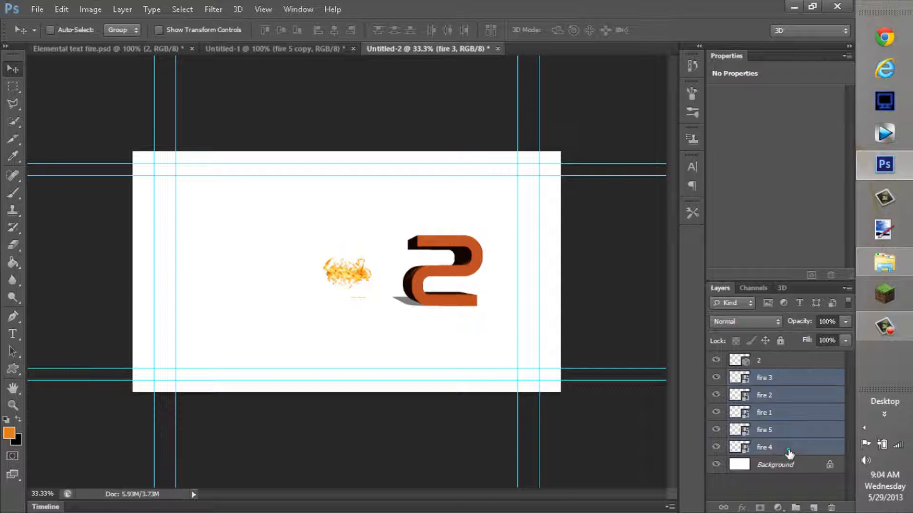
click(750, 314)
click(745, 56)
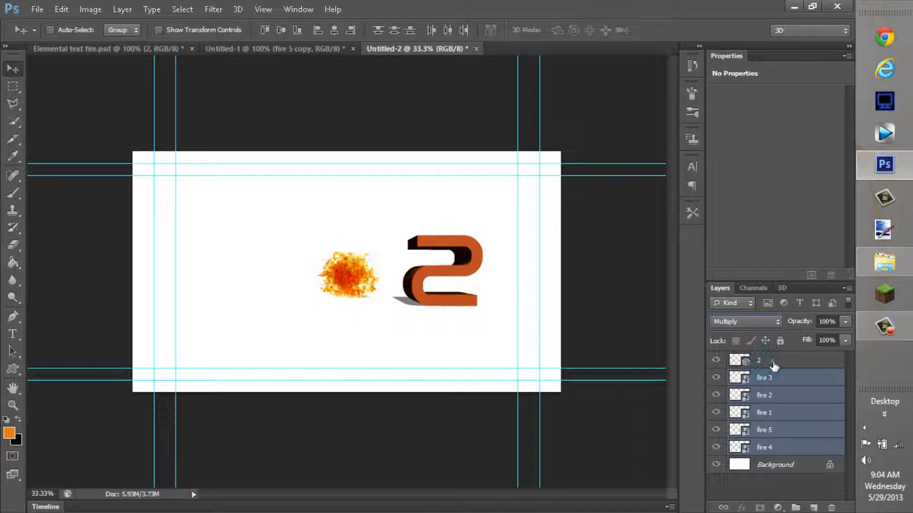
drag(773, 365, 780, 457)
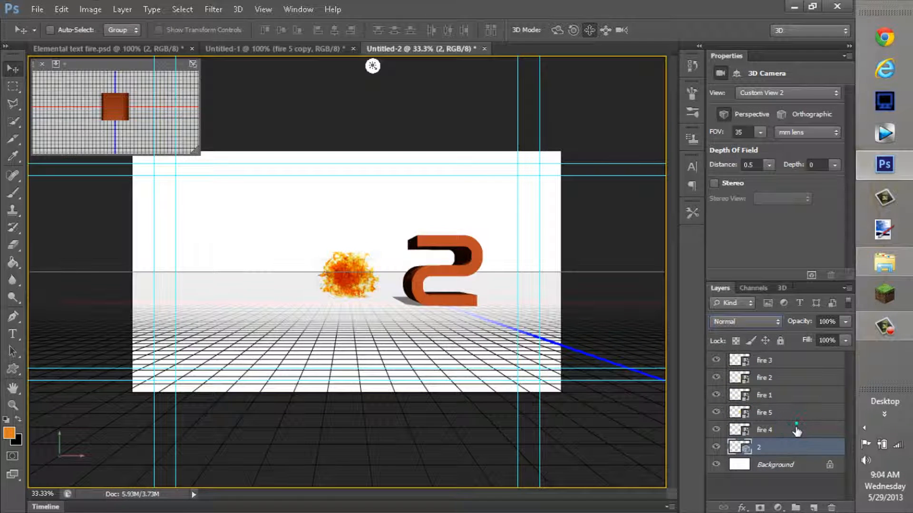
Spread out the stacked flames: move fire 4 to the upper left, fire 5 above the number, and fire 1 below the stack
click(800, 429)
drag(355, 278, 287, 212)
click(818, 414)
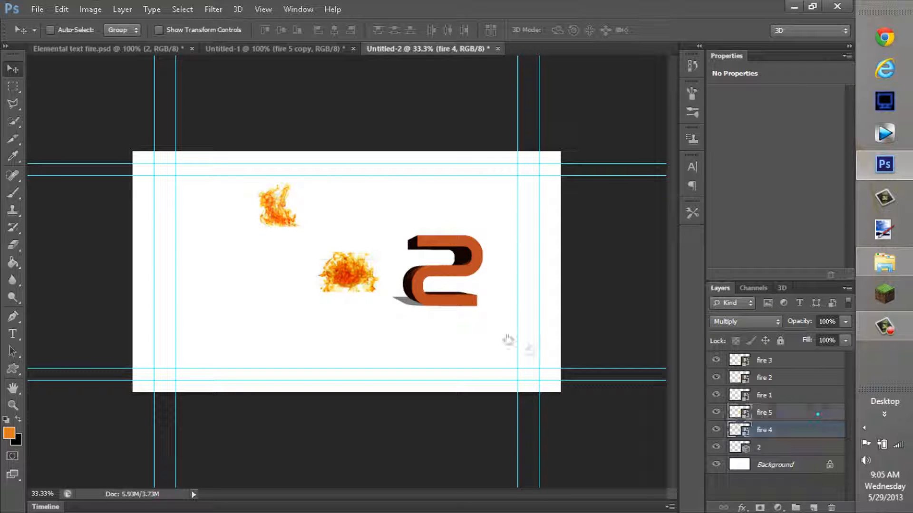
drag(369, 236, 408, 167)
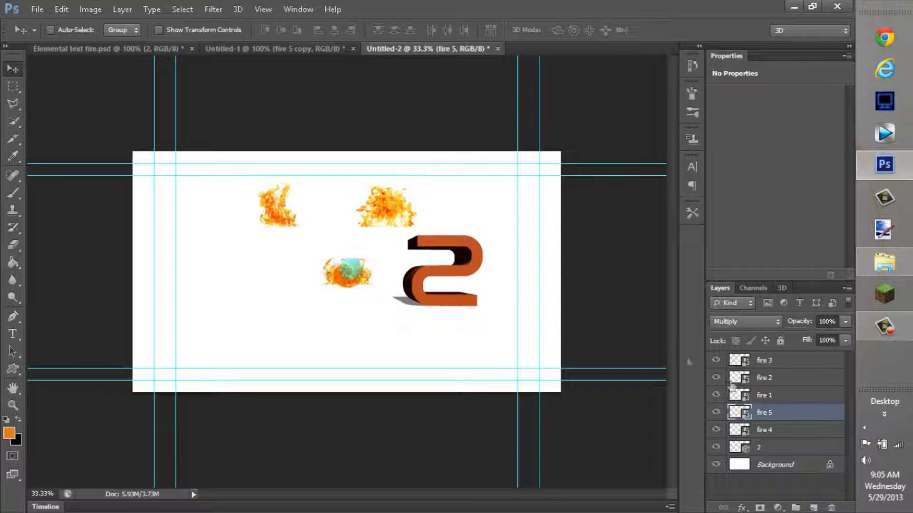
click(770, 399)
mouse_move(350, 277)
mouse_down()
mouse_move(378, 330)
mouse_move(349, 269)
mouse_up()
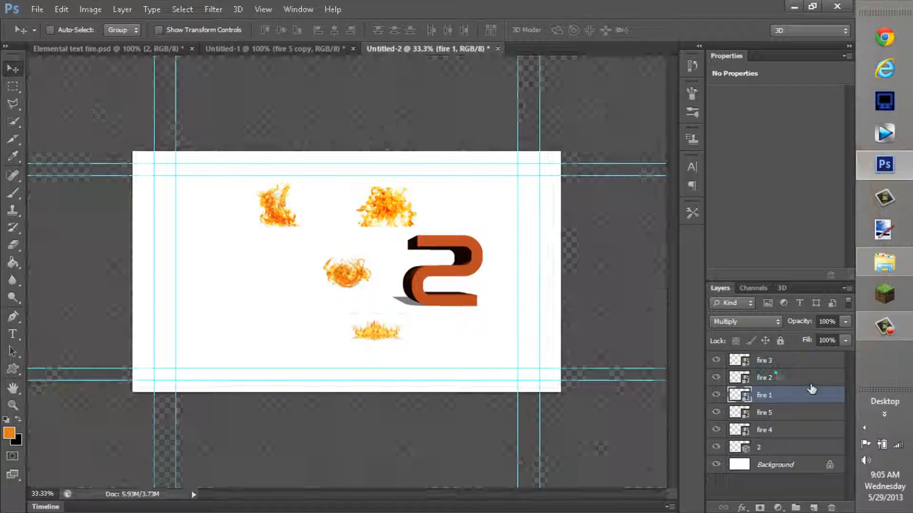
Delete the fire 2 layer and nudge the fire 3 flame slightly down and right, beside the number
click(803, 378)
drag(328, 285, 274, 312)
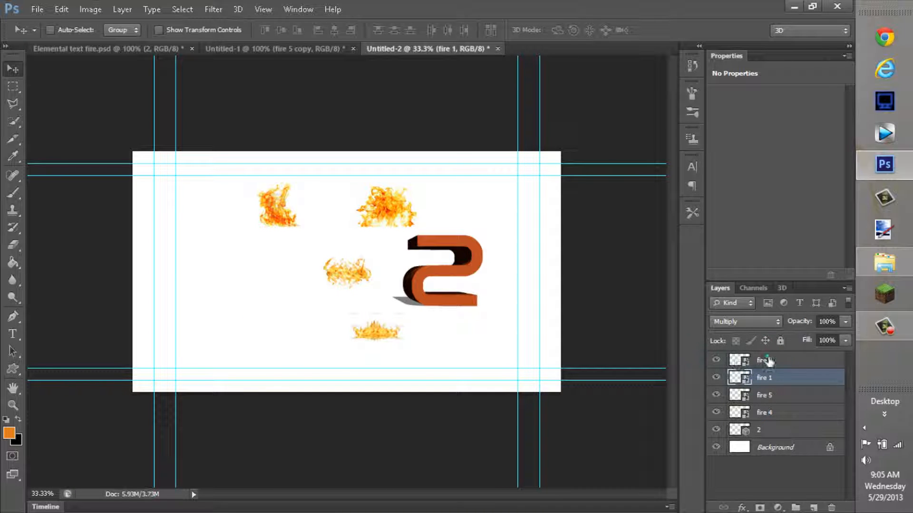
click(768, 360)
drag(357, 288, 366, 300)
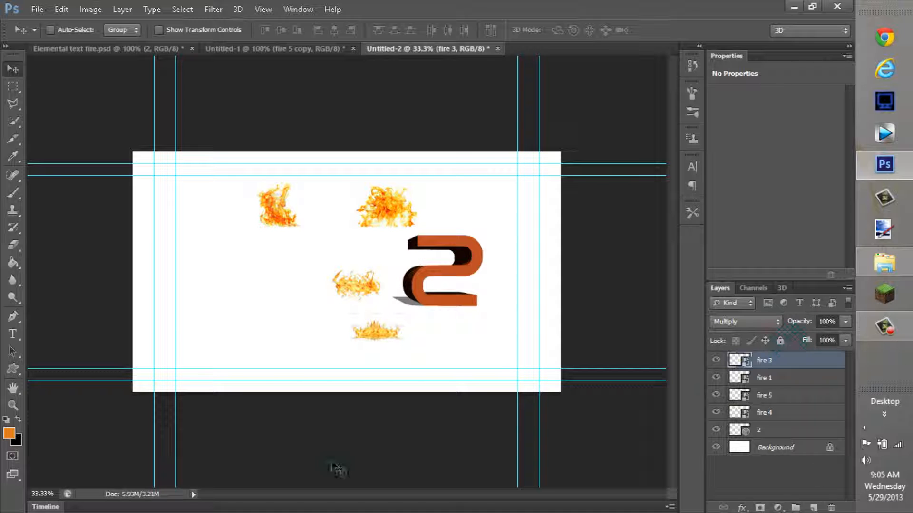
Move the fire 3 and fire 1 flames into the lower opening of the number 2, overlapping along its bottom bar
click(54, 494)
text(100)
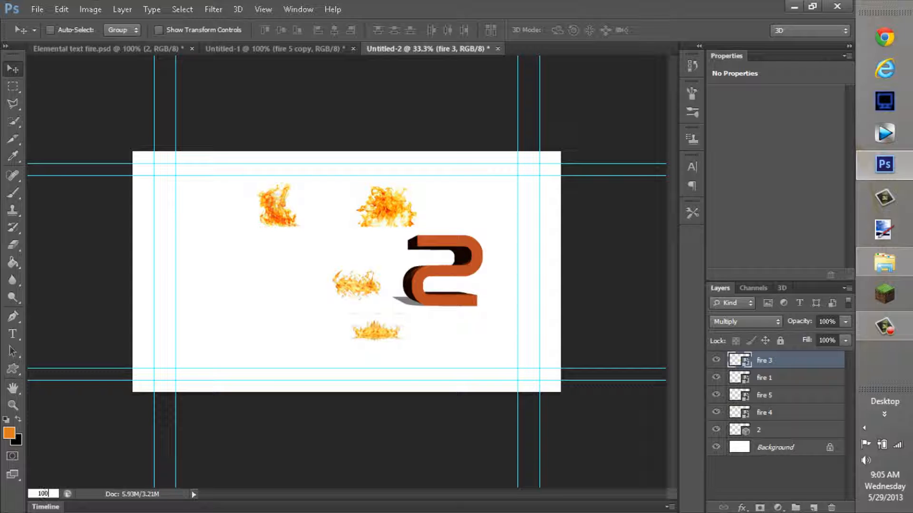
key(Return)
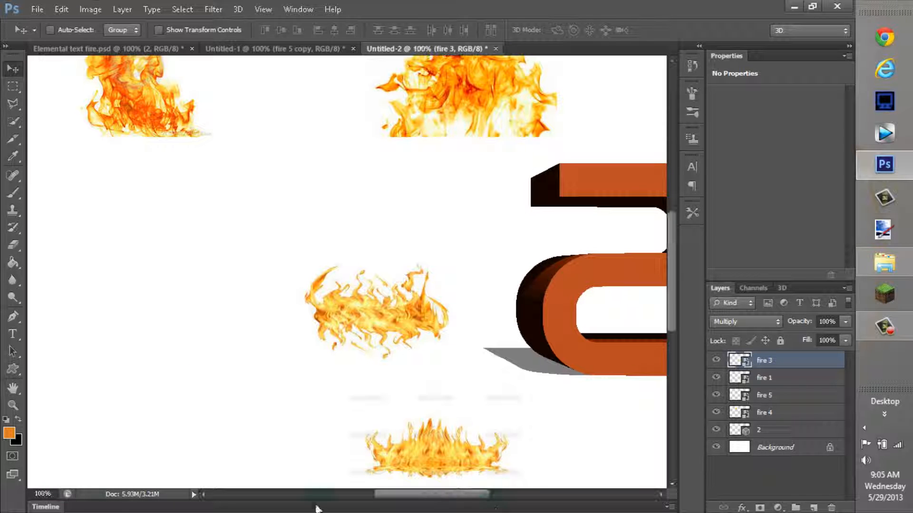
drag(466, 497, 486, 494)
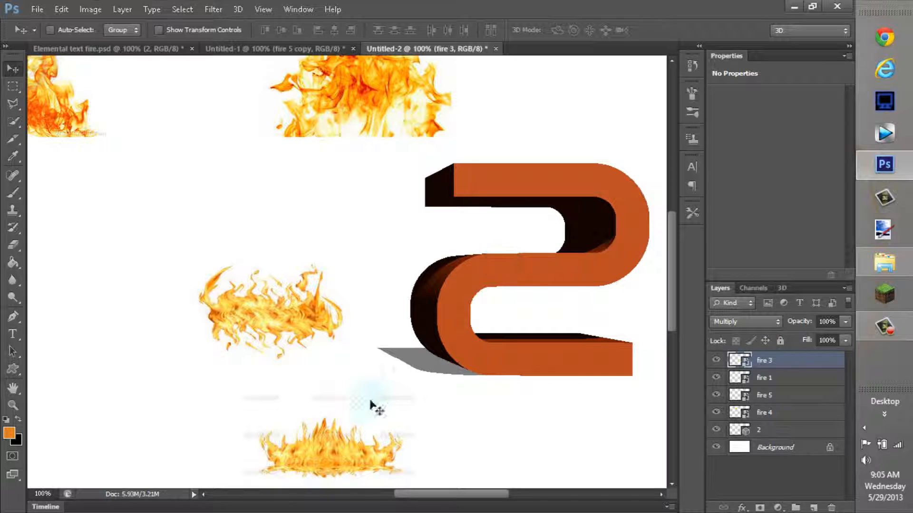
drag(231, 314, 527, 333)
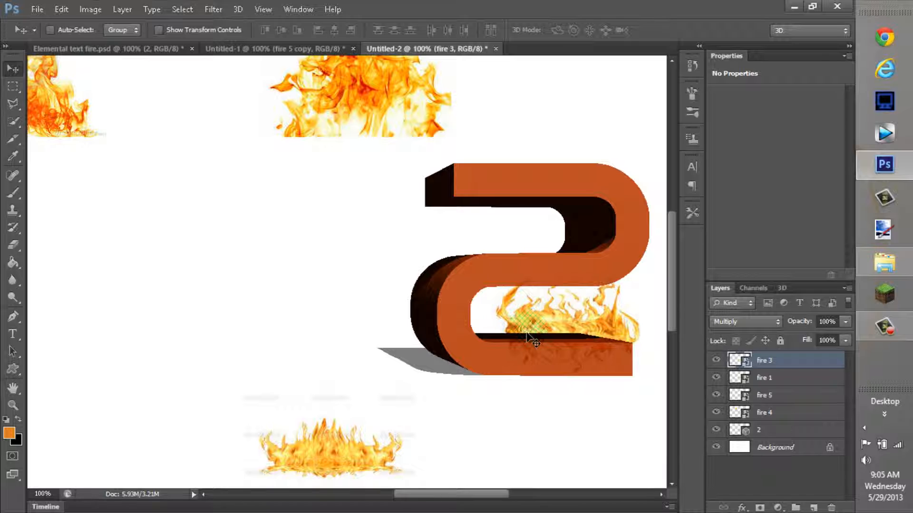
click(764, 377)
drag(363, 426, 566, 332)
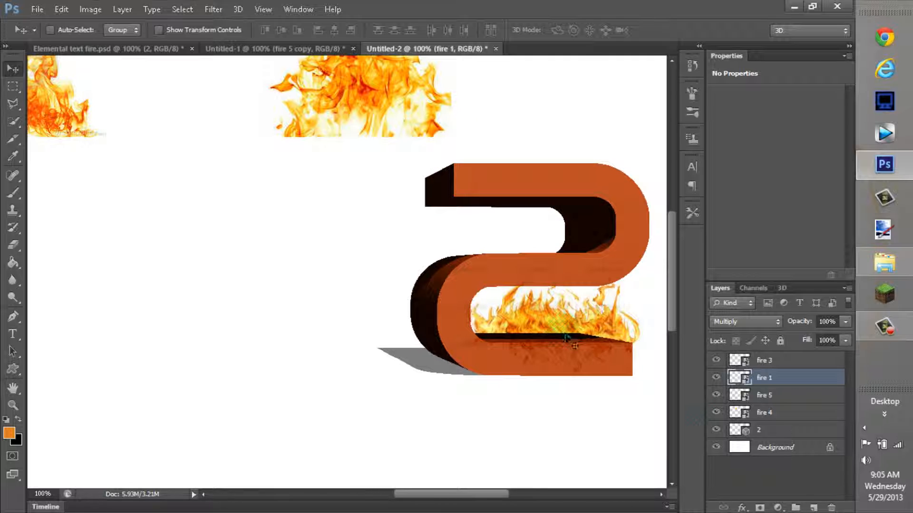
click(784, 364)
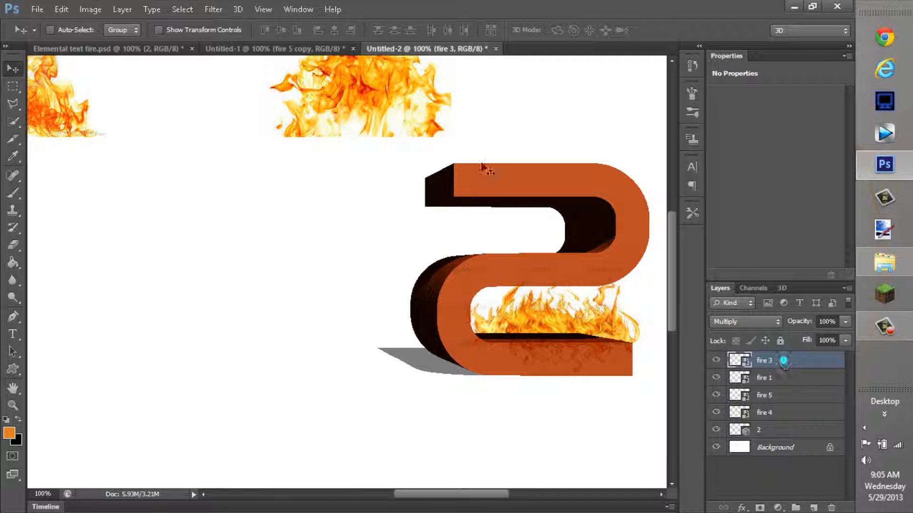
Move the fire 5 flame down beside the number 2 and duplicate it as fire 5 copy
click(770, 398)
drag(368, 108, 317, 224)
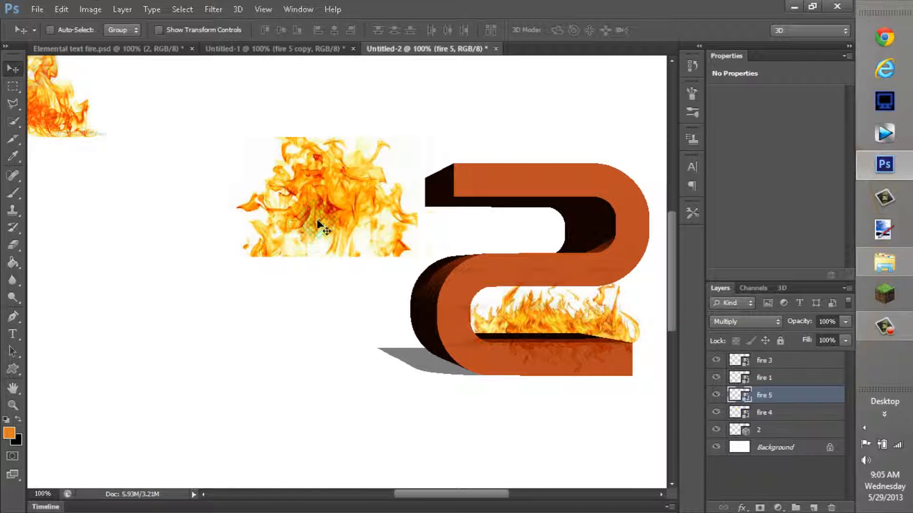
right_click(329, 218)
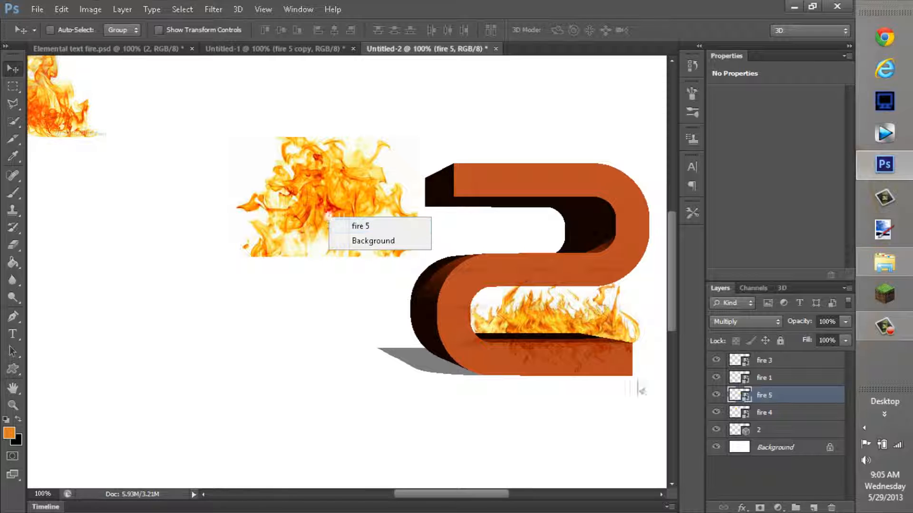
right_click(811, 395)
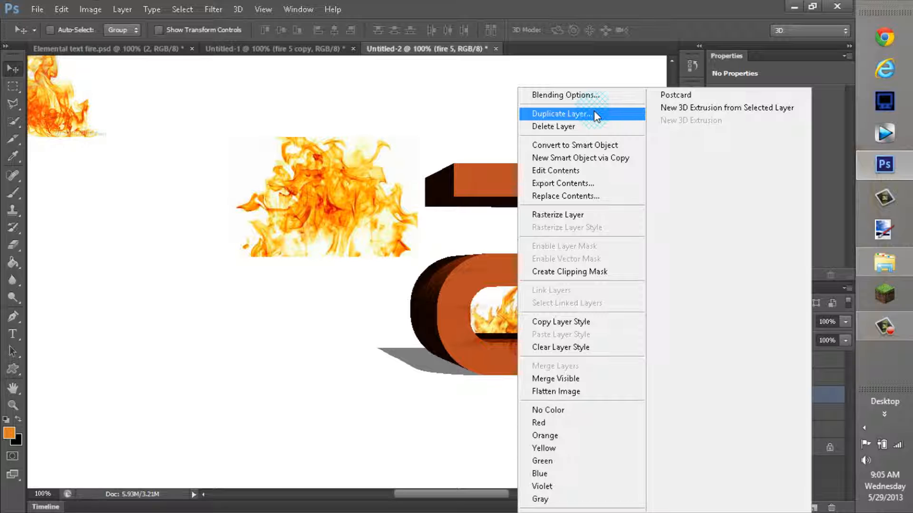
click(594, 111)
click(576, 150)
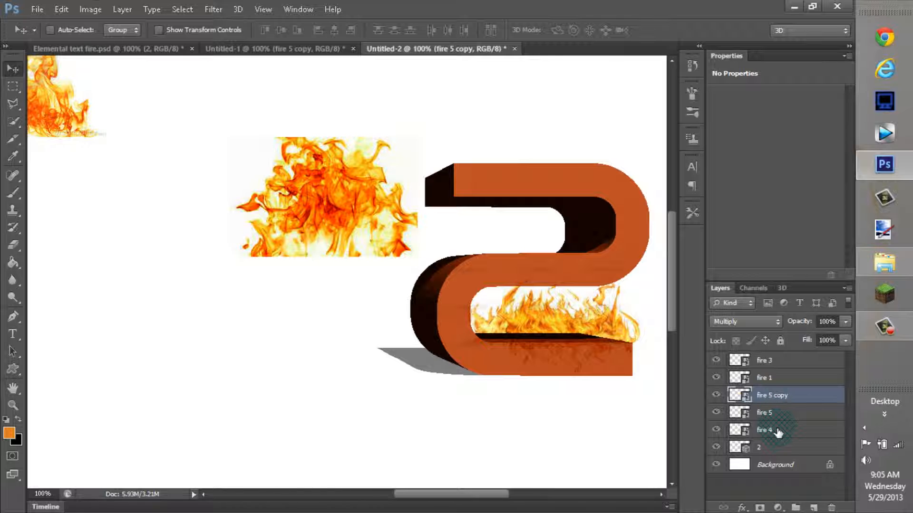
Duplicate the fire 4 layer as fire 4 copy and place the copy rising from the number's top bar
click(777, 430)
right_click(777, 429)
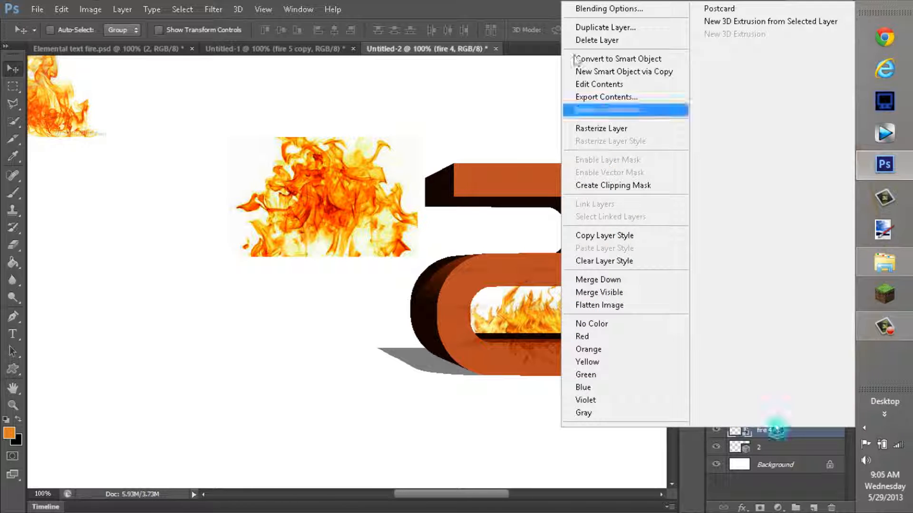
click(607, 29)
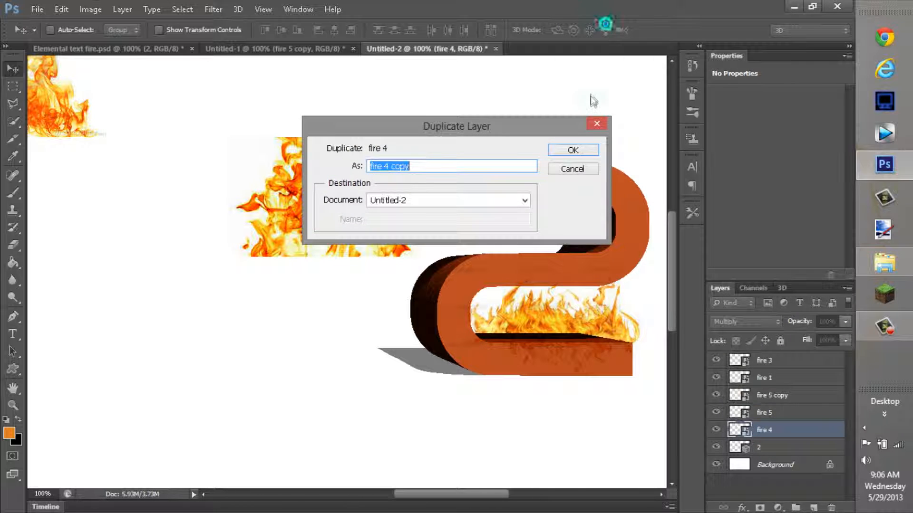
key(Return)
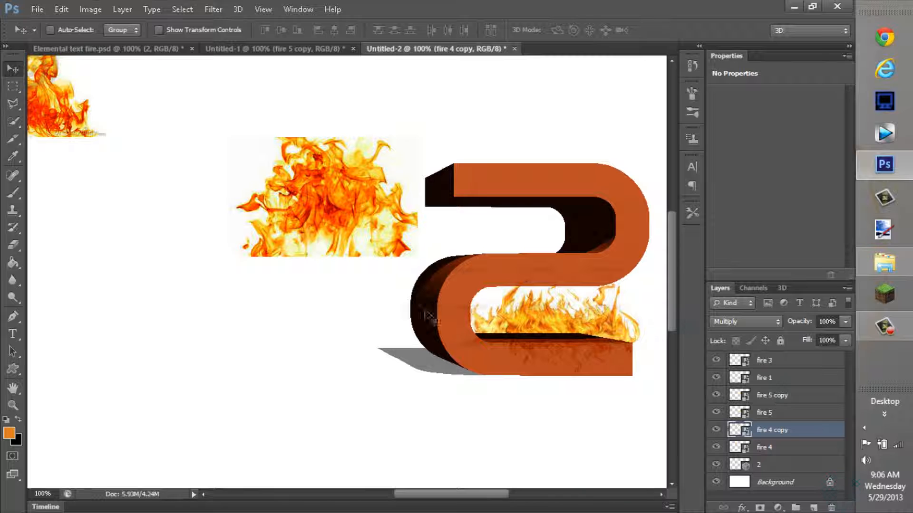
drag(82, 126, 552, 182)
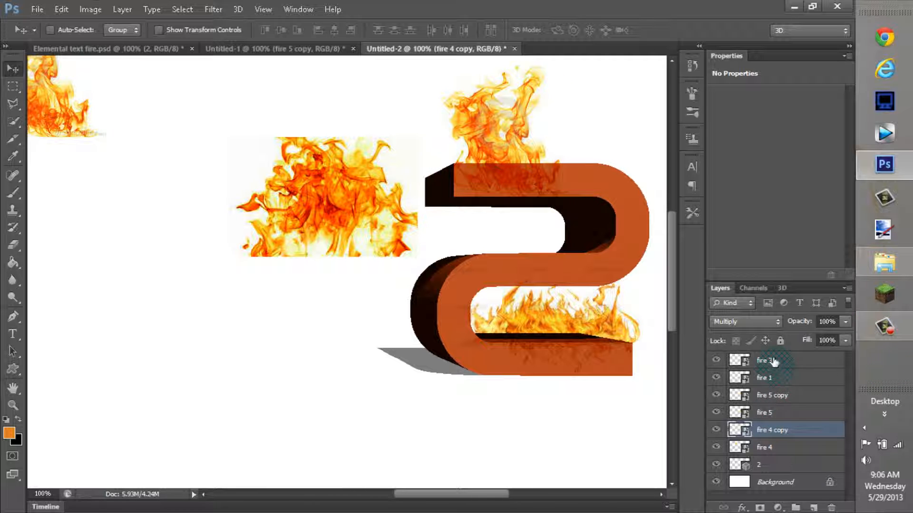
Move the original fire 4 flame onto the lower-left curve of the number 2
click(765, 448)
drag(67, 96, 157, 172)
drag(294, 256, 461, 349)
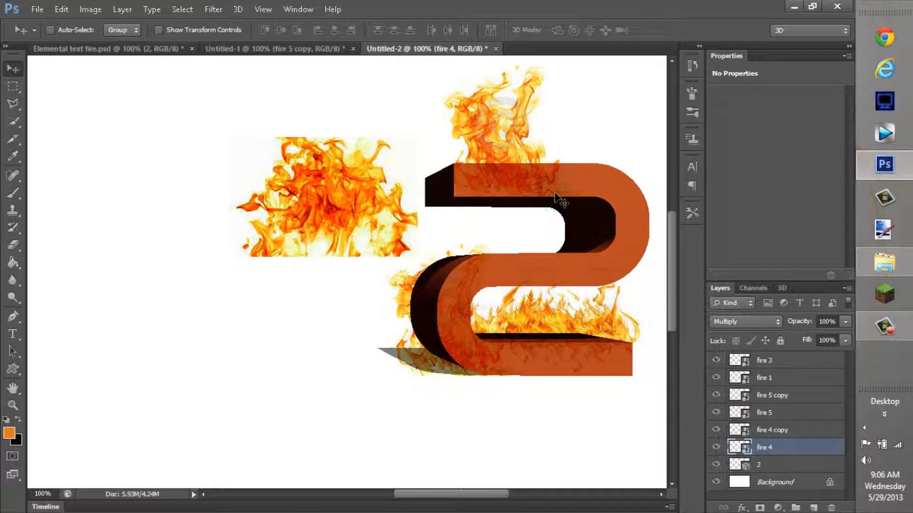
drag(465, 300, 466, 297)
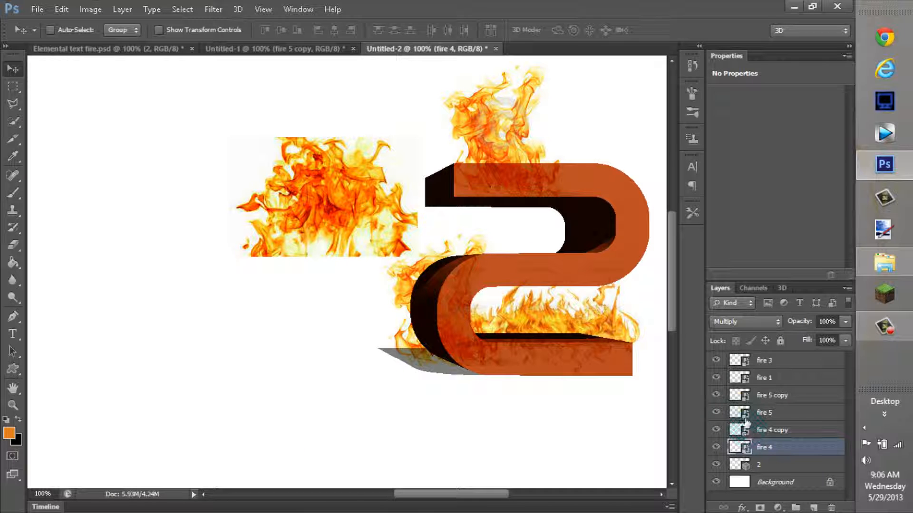
Place the fire 5 flame in the number's upper opening and fire 5 copy behind its upper-right curve
click(770, 414)
drag(345, 190, 567, 224)
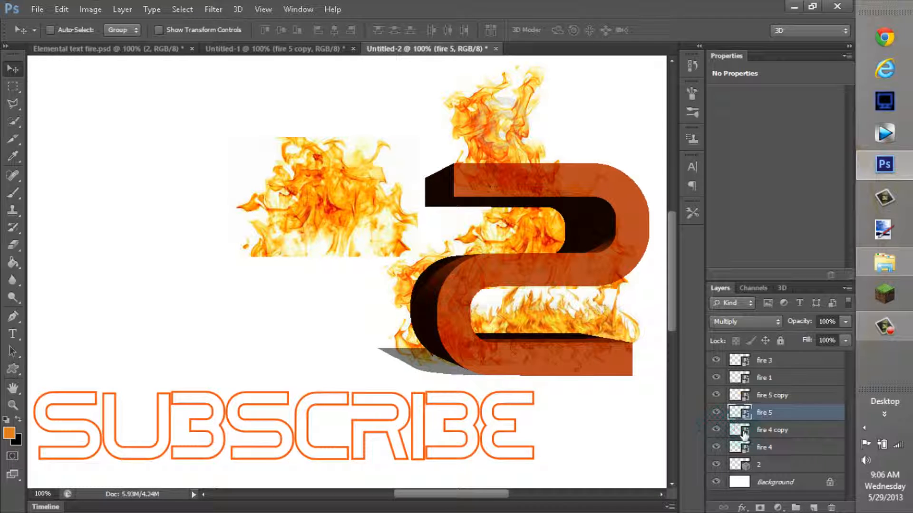
click(778, 397)
drag(343, 239, 602, 222)
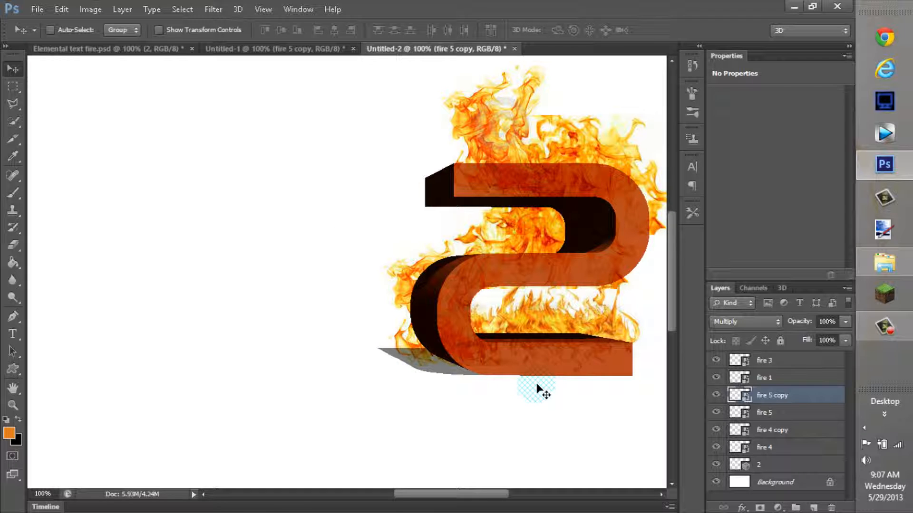
Duplicate the fire 3 layer as fire 3 copy and shift the copy to fill the lower opening of the number
click(791, 360)
right_click(791, 358)
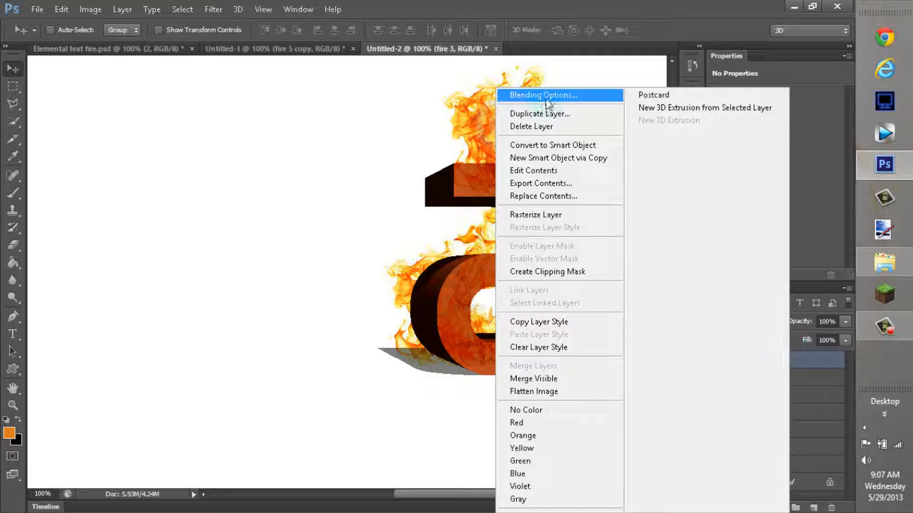
click(548, 114)
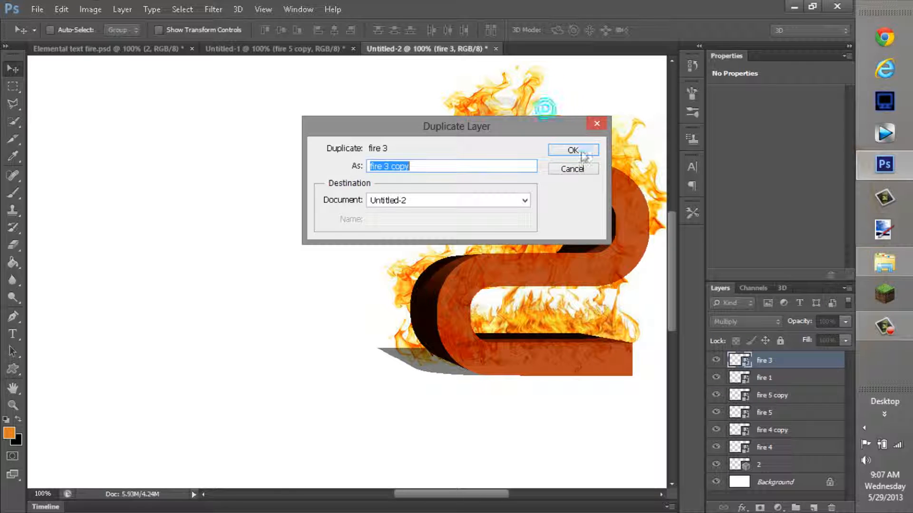
click(577, 160)
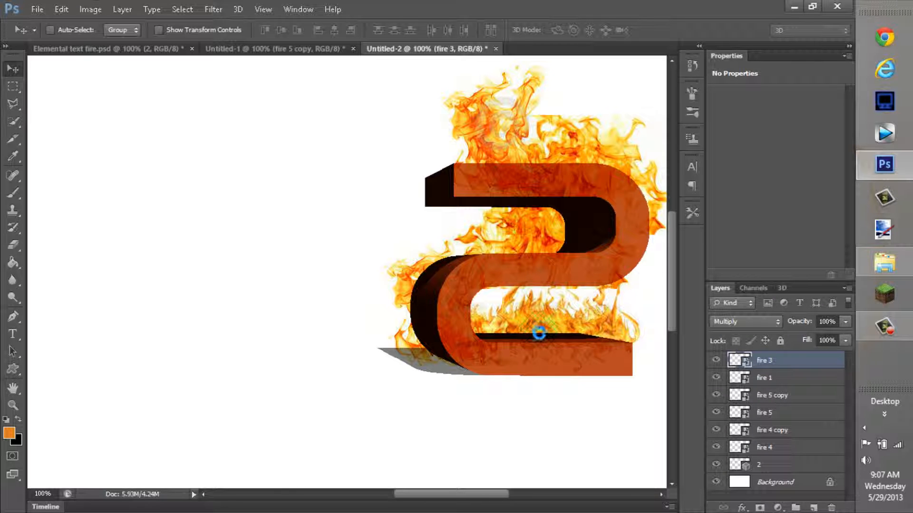
mouse_move(520, 313)
mouse_down()
mouse_move(555, 331)
mouse_move(515, 324)
mouse_up()
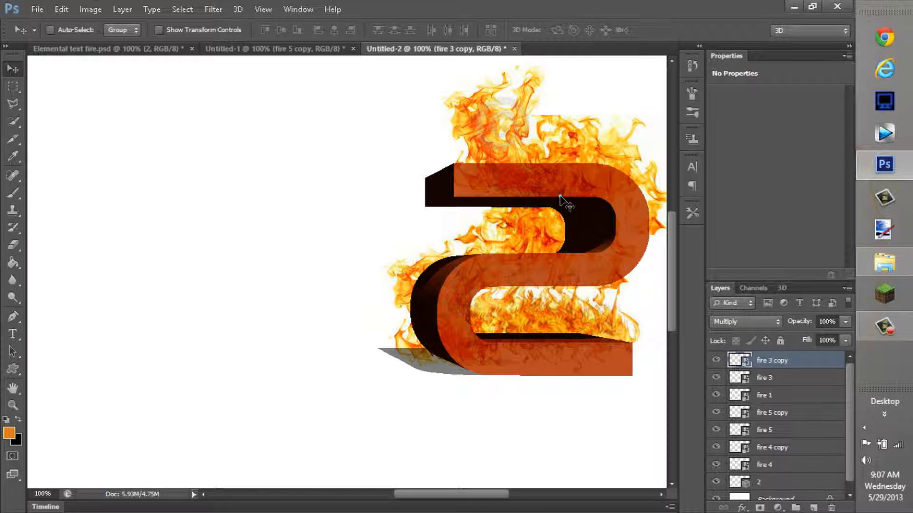
Recolour the 3D text of layer 2 to the orange ff7d00, sampling colours from the flames
click(757, 484)
click(758, 483)
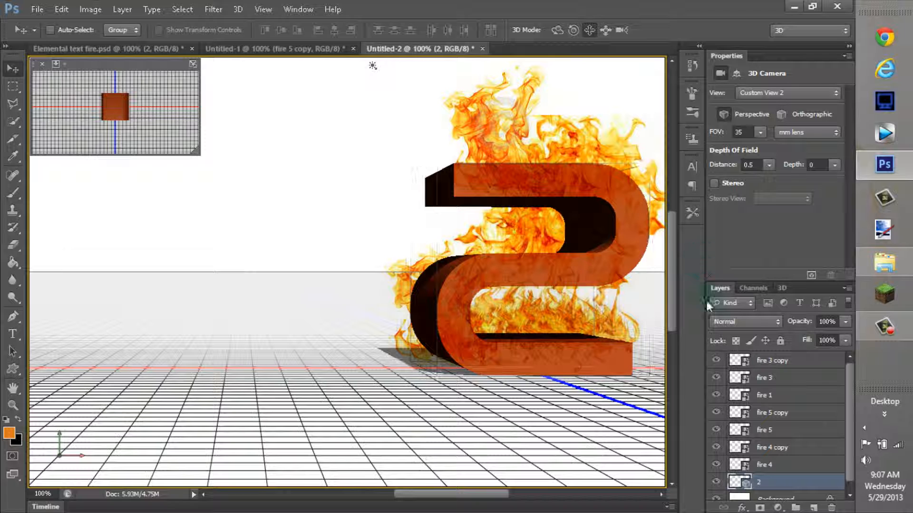
click(587, 191)
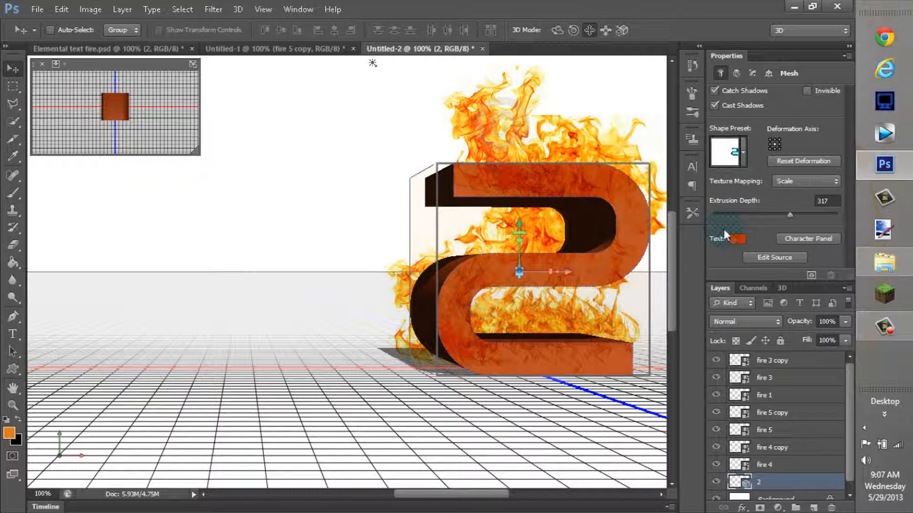
click(732, 244)
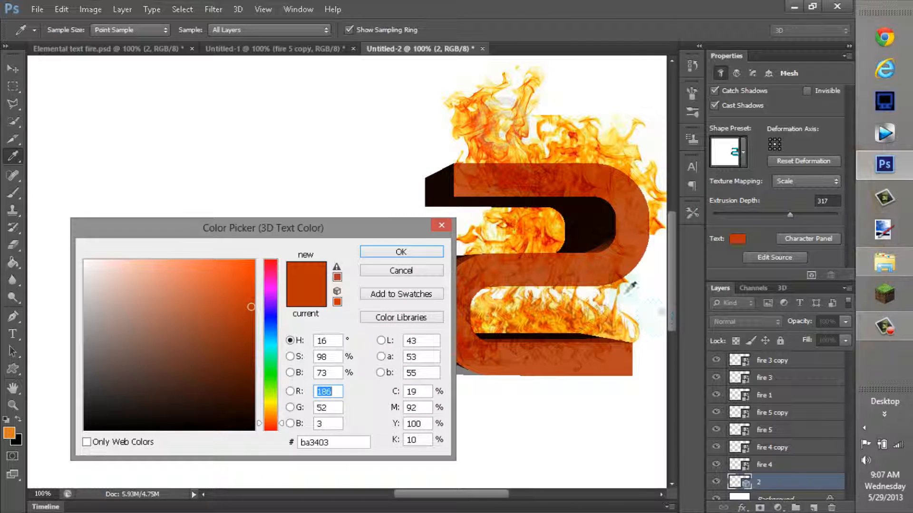
click(567, 123)
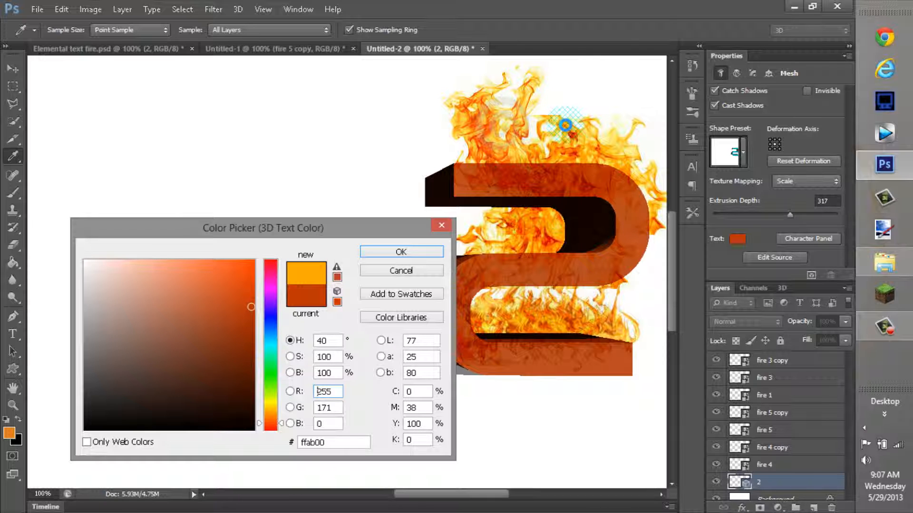
click(529, 219)
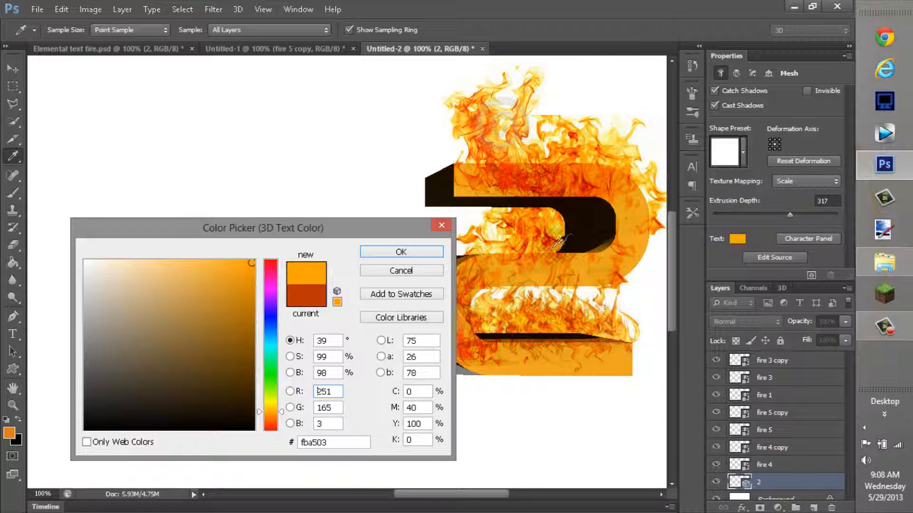
click(519, 209)
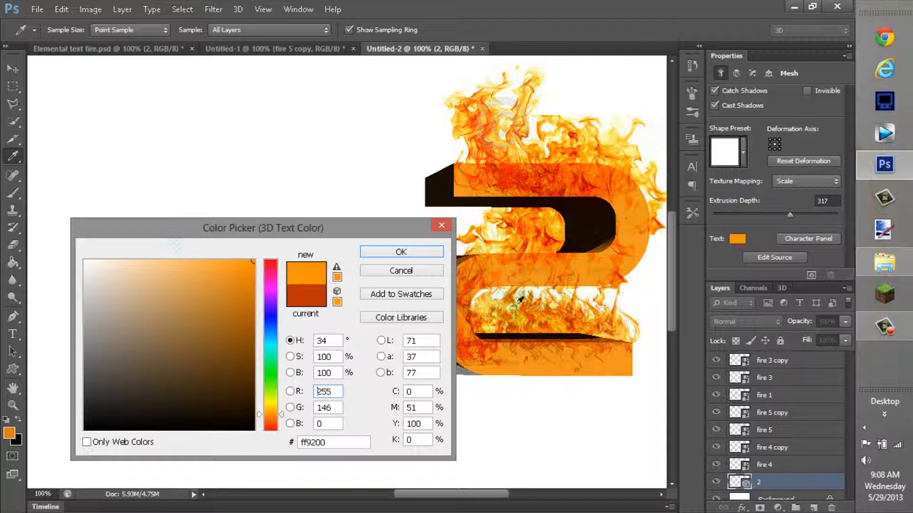
click(519, 209)
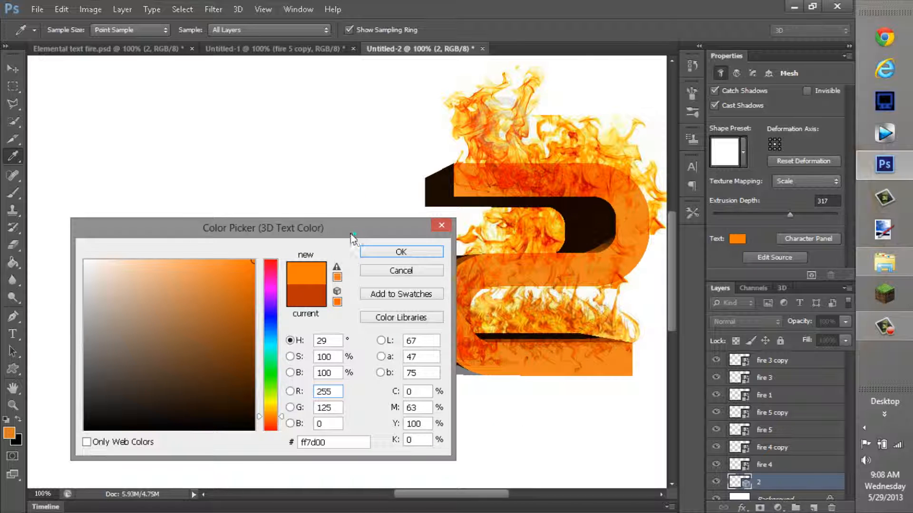
drag(353, 236, 337, 235)
click(369, 245)
click(358, 259)
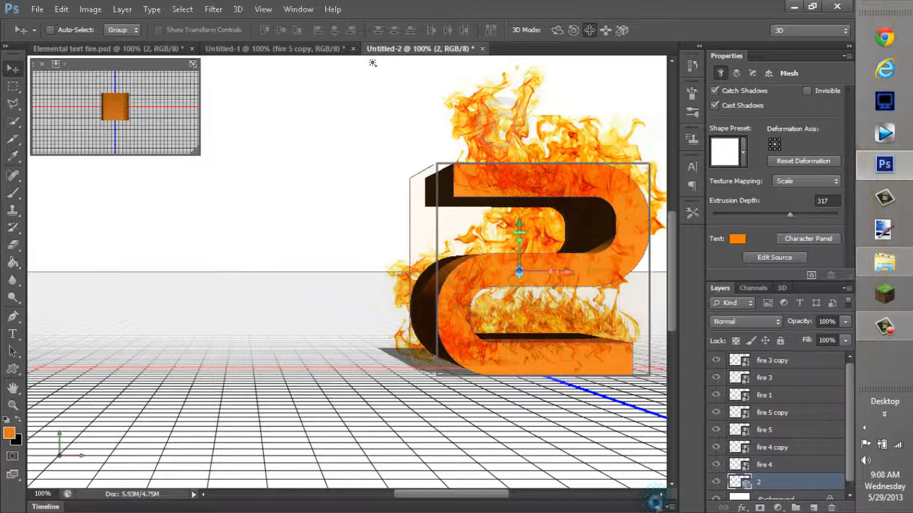
Set the blend mode of layer 2 to Hard Light at 100% opacity in its layer style
click(277, 100)
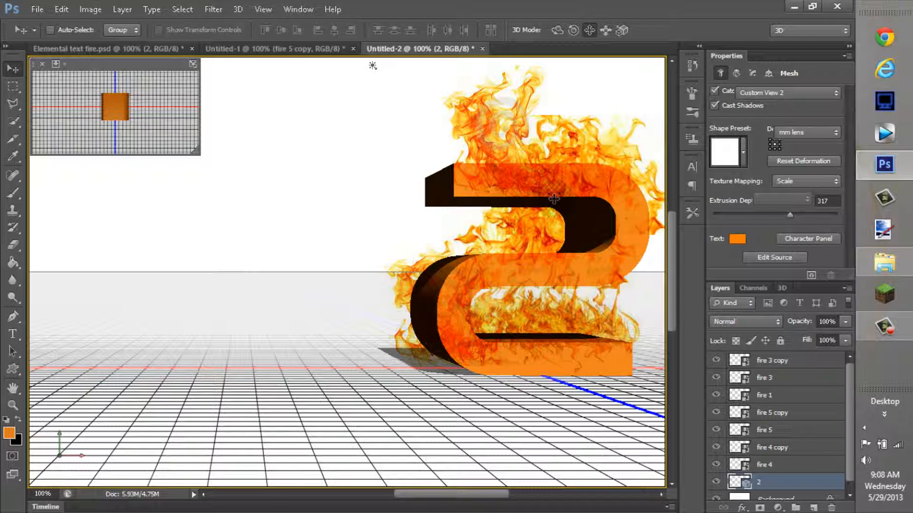
drag(810, 408, 813, 452)
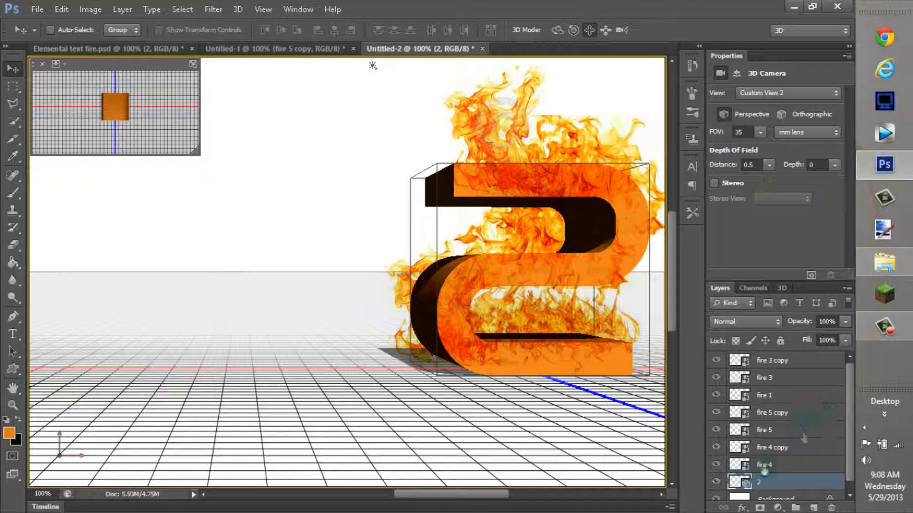
drag(781, 504, 803, 500)
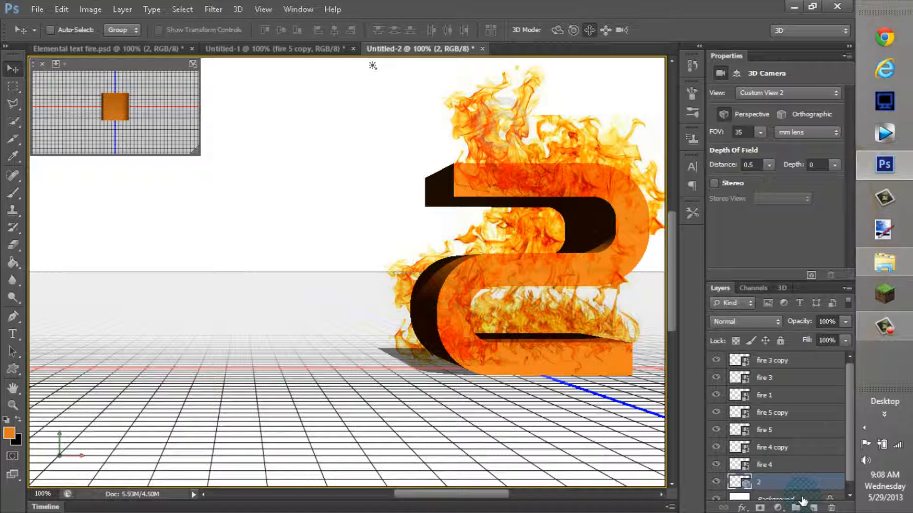
drag(802, 500, 802, 500)
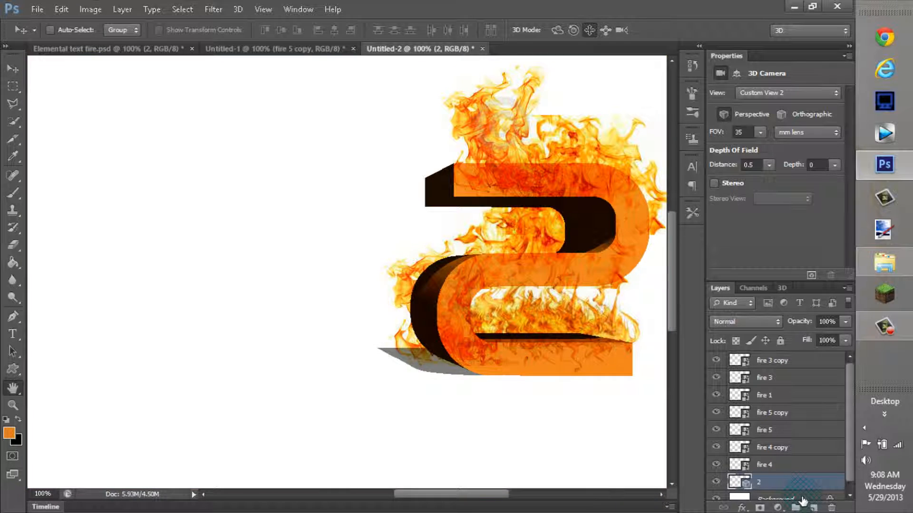
double_click(803, 500)
drag(342, 225, 203, 124)
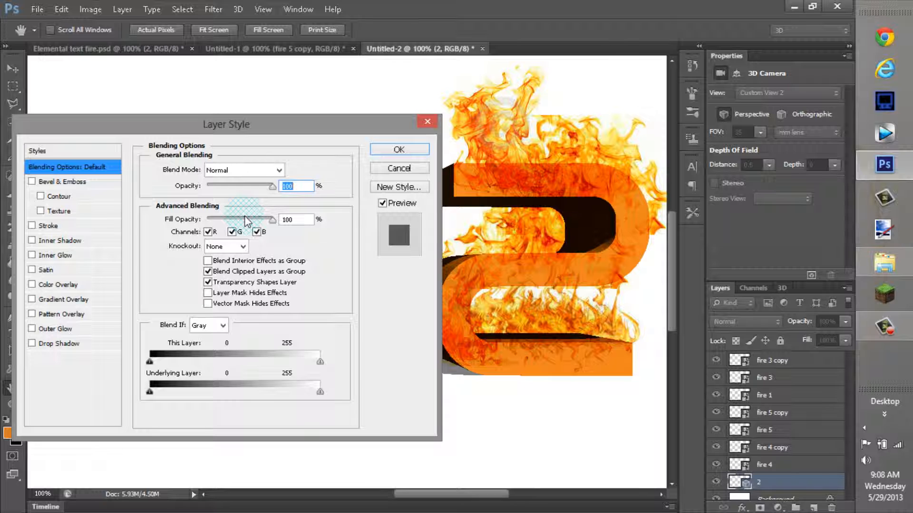
drag(309, 126, 518, 120)
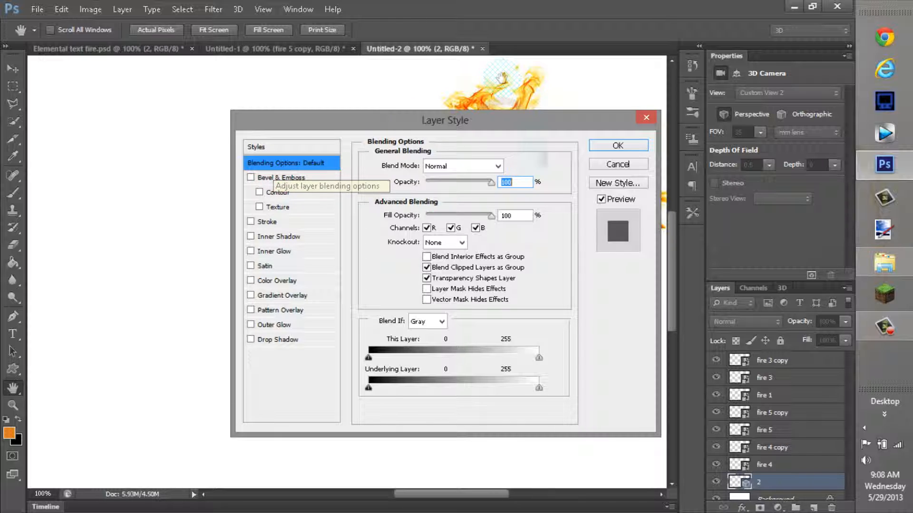
click(484, 166)
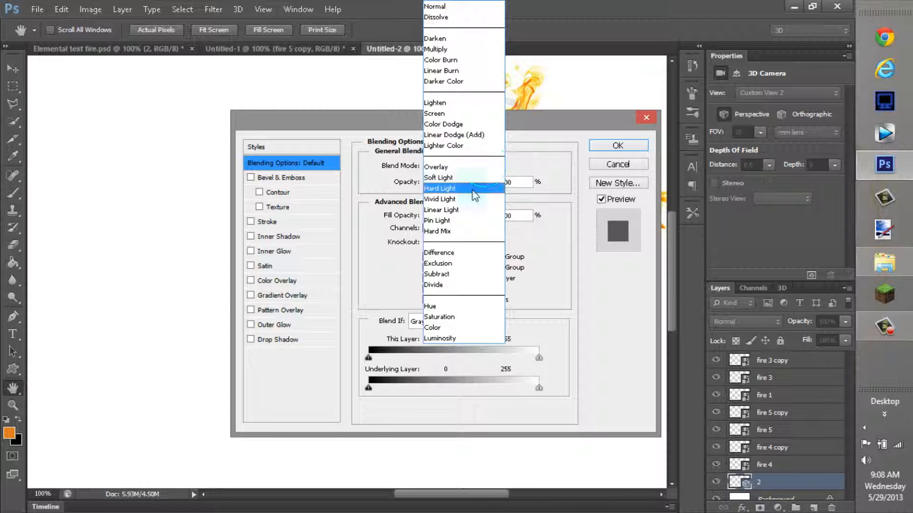
click(474, 189)
click(471, 183)
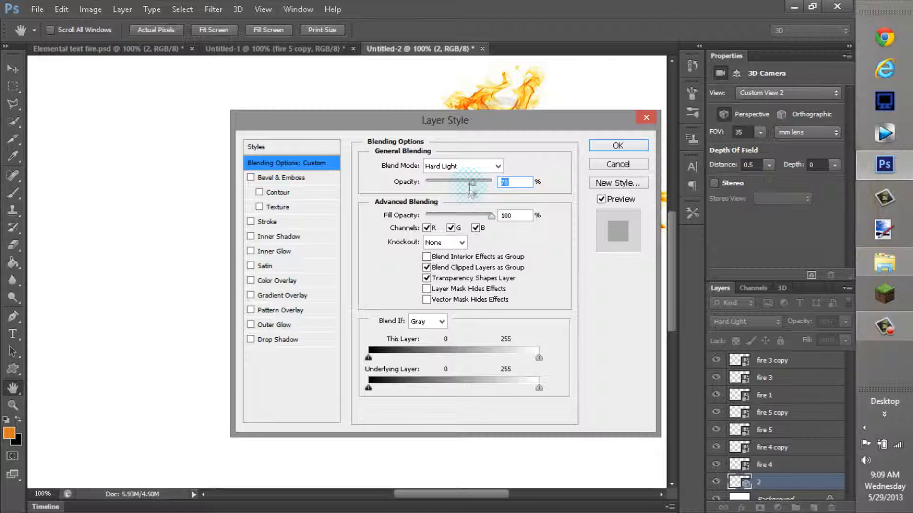
drag(472, 183, 494, 183)
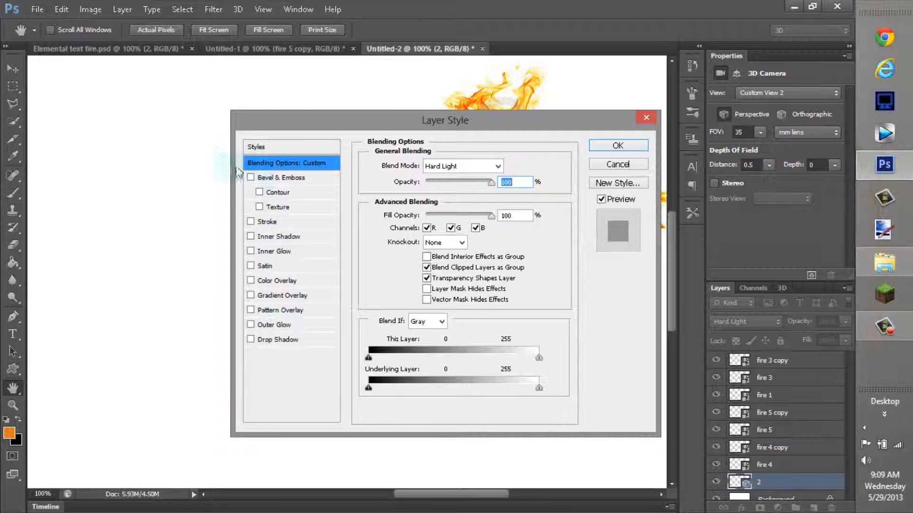
Add a Bevel & Emboss effect to layer 2 with depth 93%, size 87 px and soften 7 px
click(280, 180)
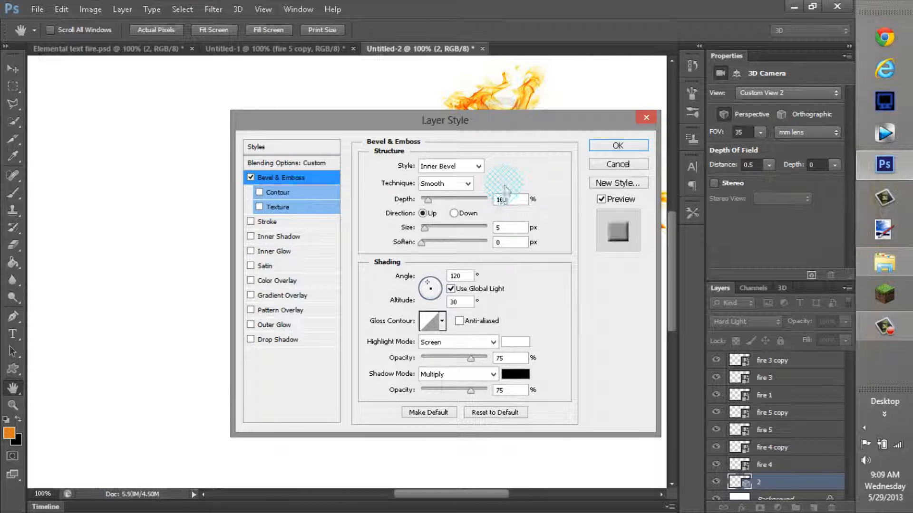
click(502, 199)
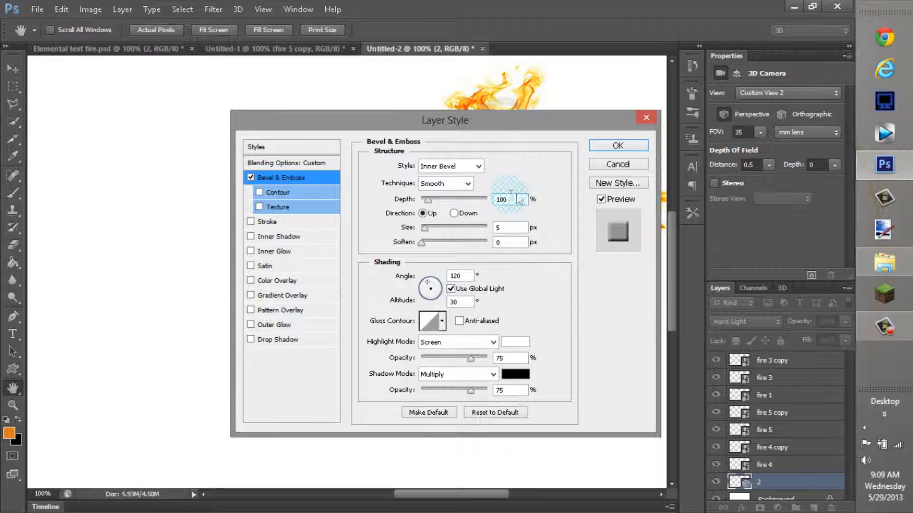
drag(512, 198, 484, 205)
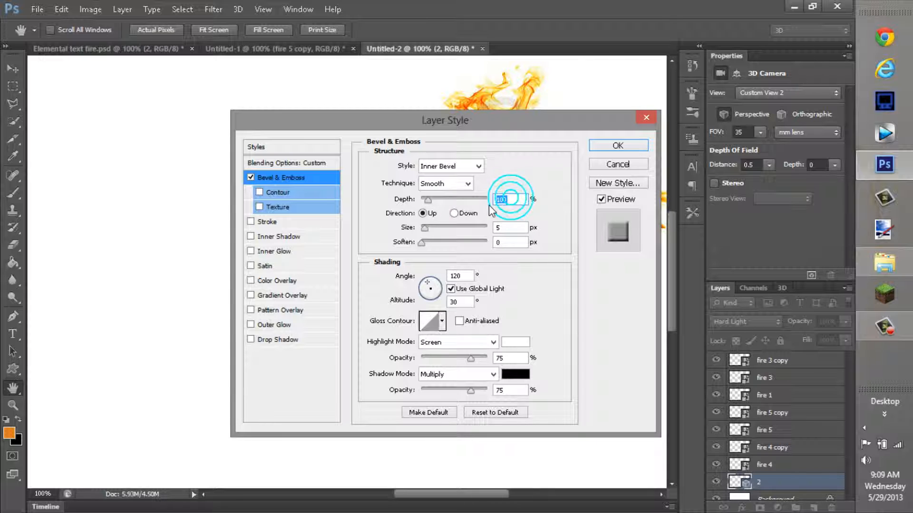
text(93)
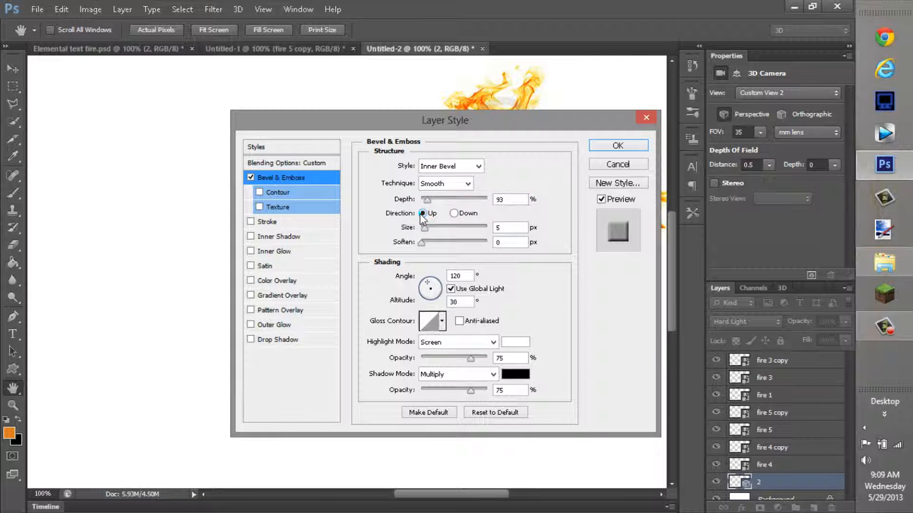
drag(523, 228, 432, 222)
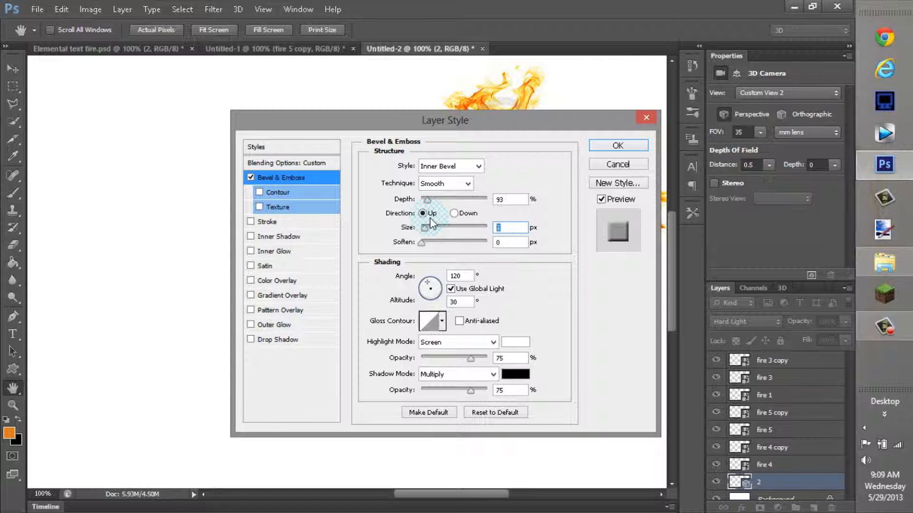
text(87)
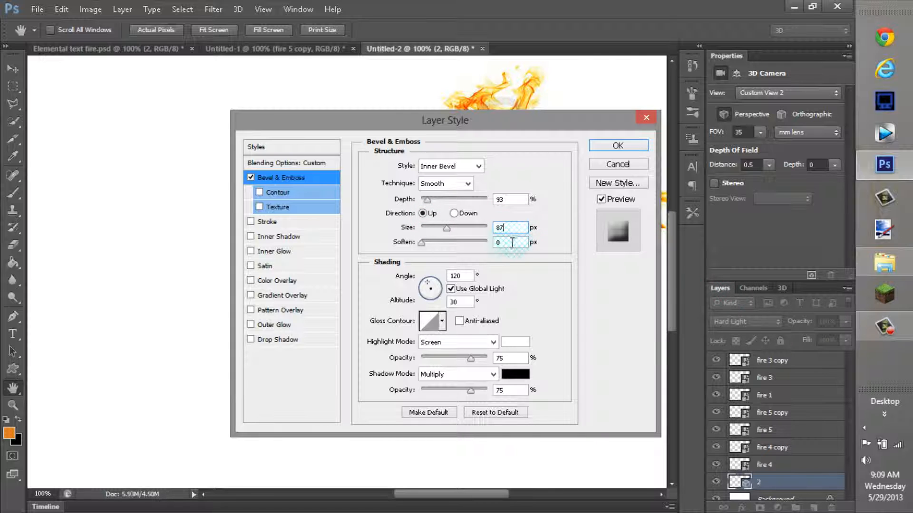
drag(507, 241, 469, 242)
text(7)
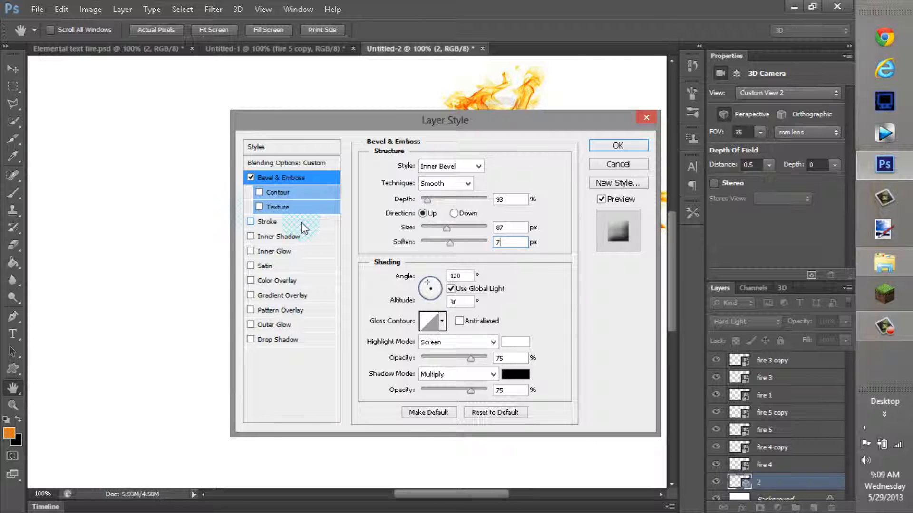
Add a texture to the bevel using the bubble pattern, with scale 1% and depth -1000%
click(259, 207)
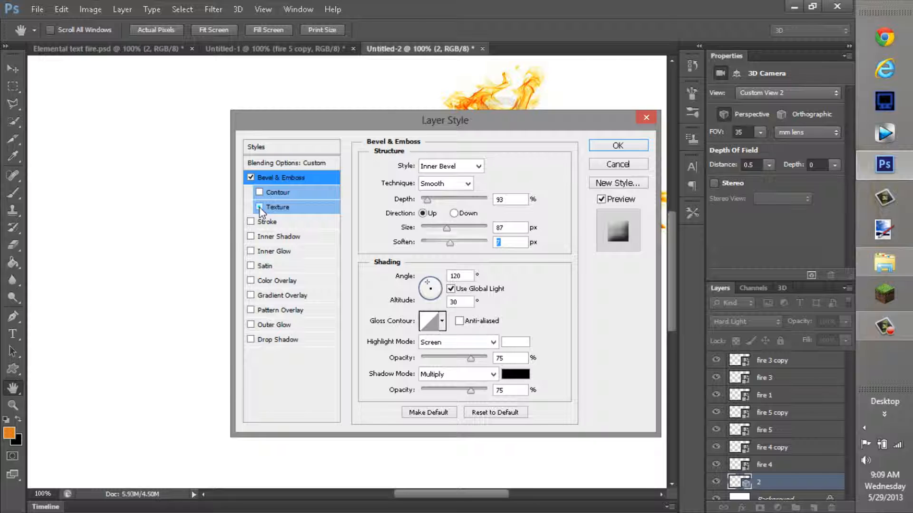
click(284, 209)
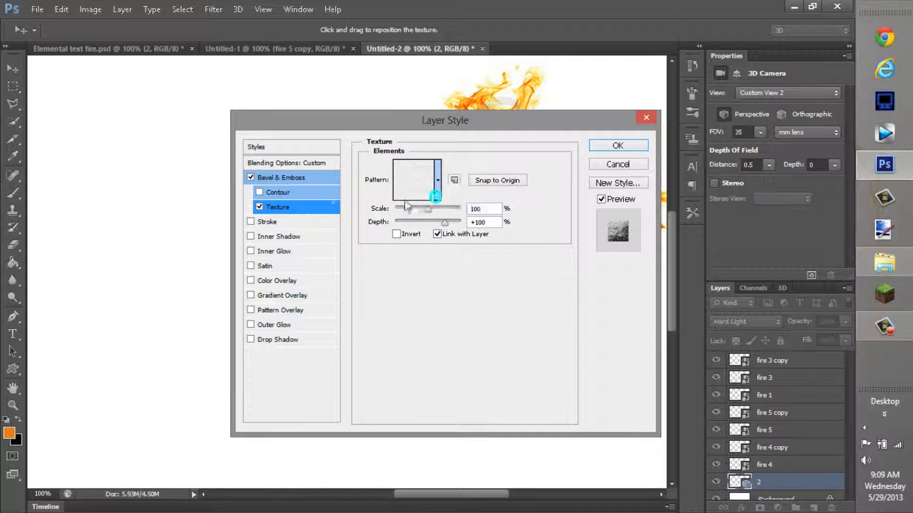
click(437, 180)
click(354, 223)
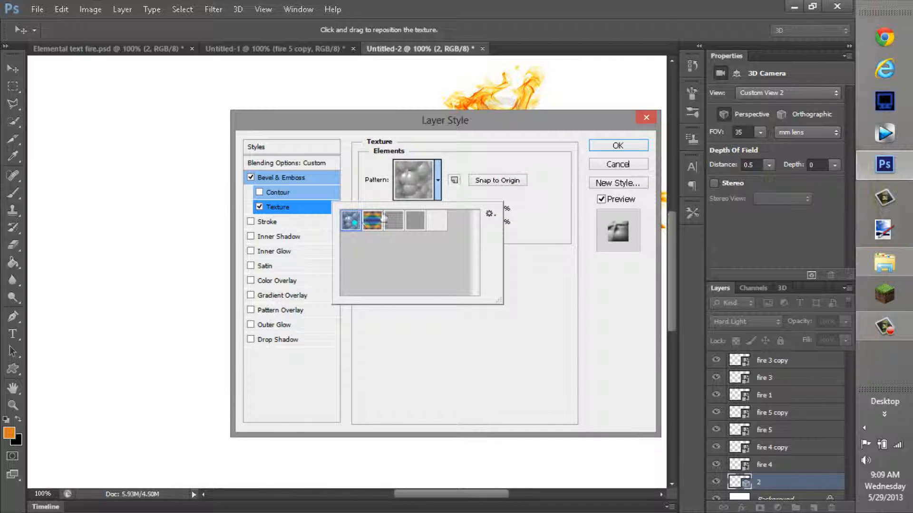
click(535, 293)
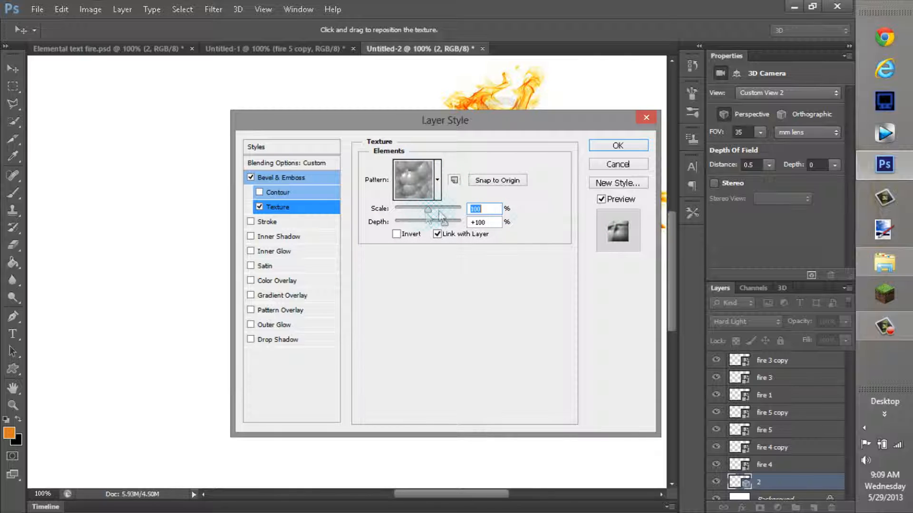
text(1)
key(Tab)
text(-100)
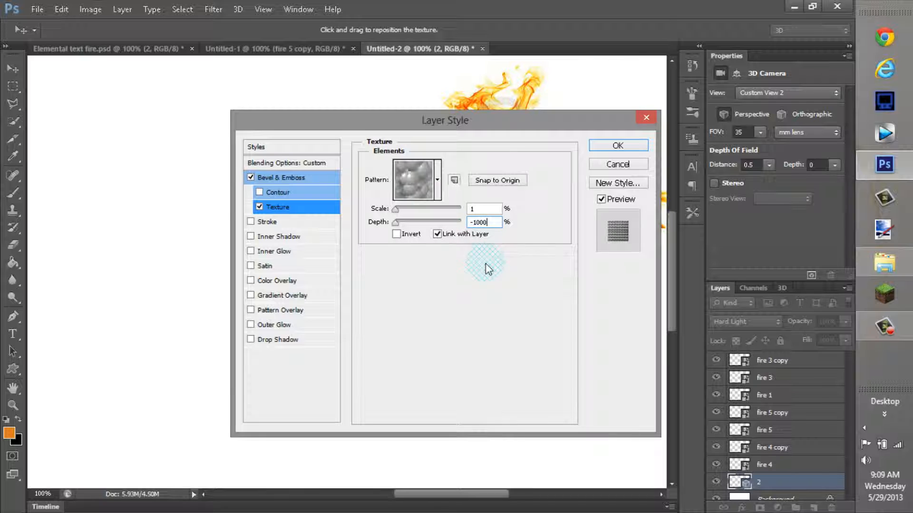
Try toggling the texture's Link with Layer and Invert options, restoring each one
click(437, 234)
click(437, 234)
click(396, 234)
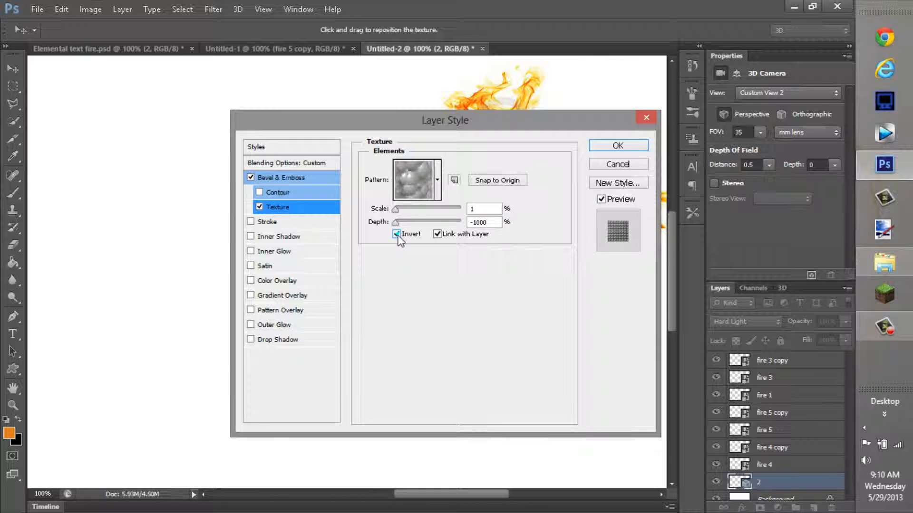
click(396, 233)
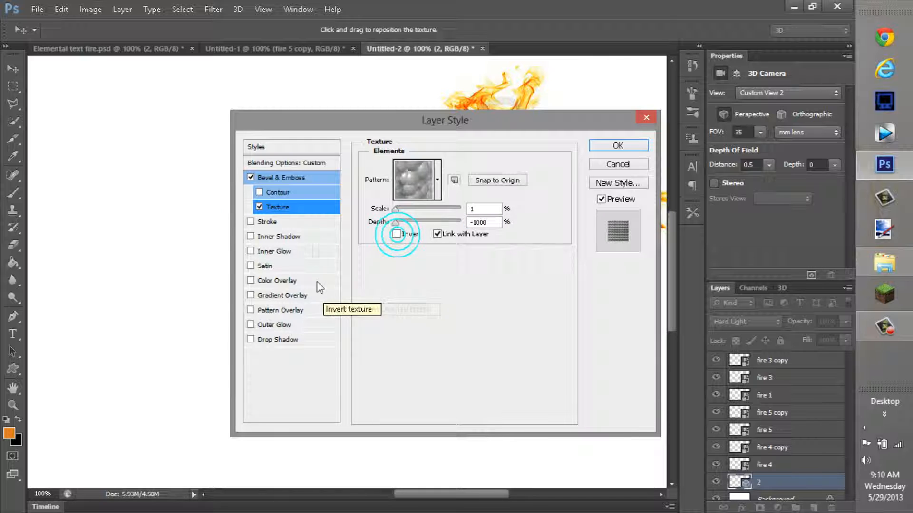
Enable the default Inner Shadow and an Outer Glow with 100% opacity and 39% noise, and apply the layer style
click(251, 236)
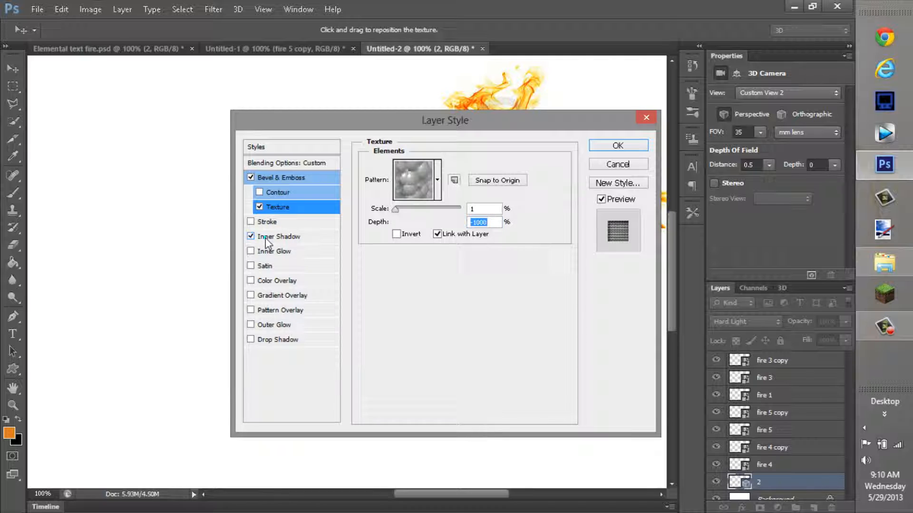
click(265, 236)
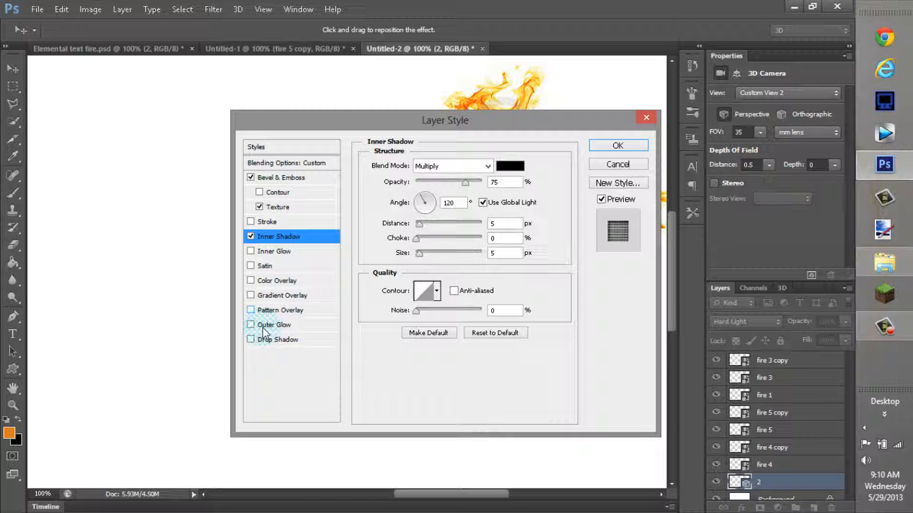
click(281, 327)
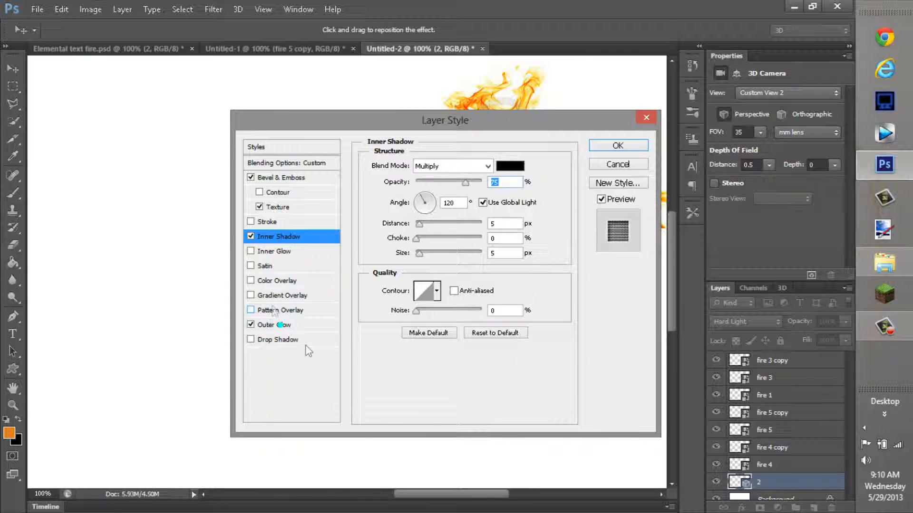
click(460, 166)
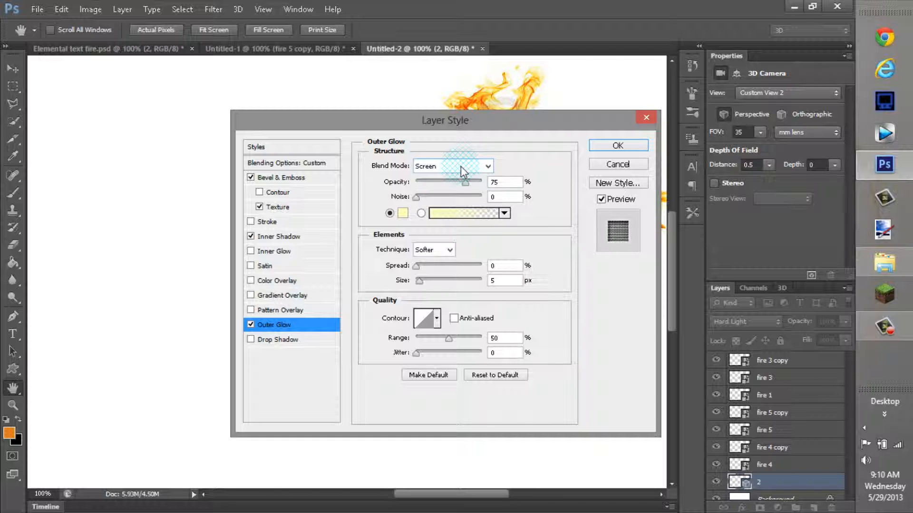
click(527, 185)
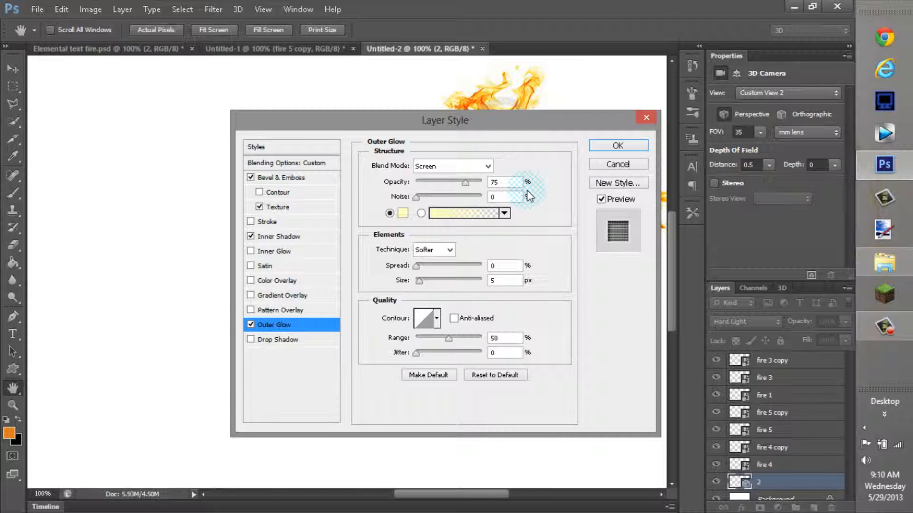
double_click(504, 182)
text(100)
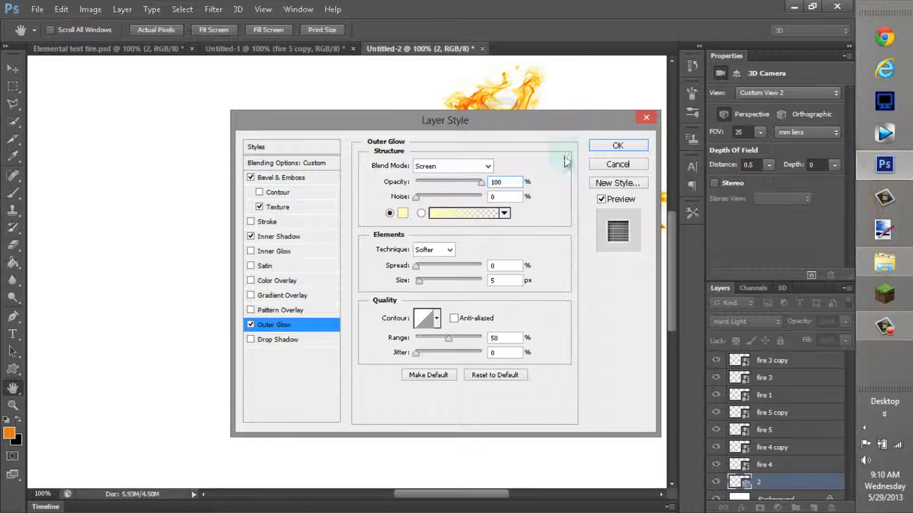
double_click(508, 197)
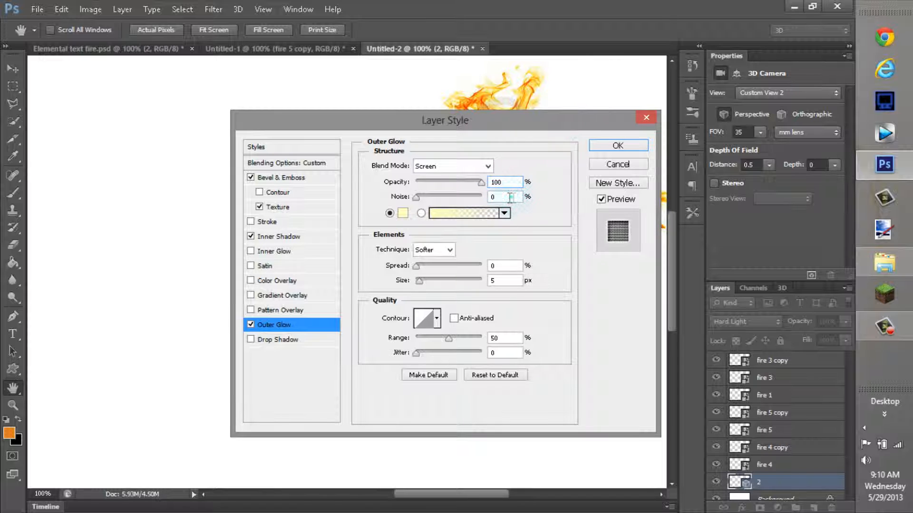
click(449, 203)
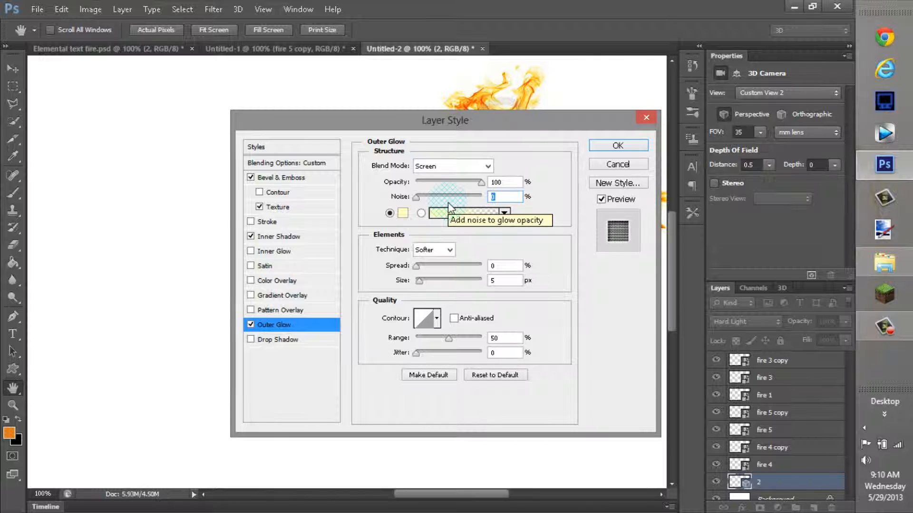
text(39)
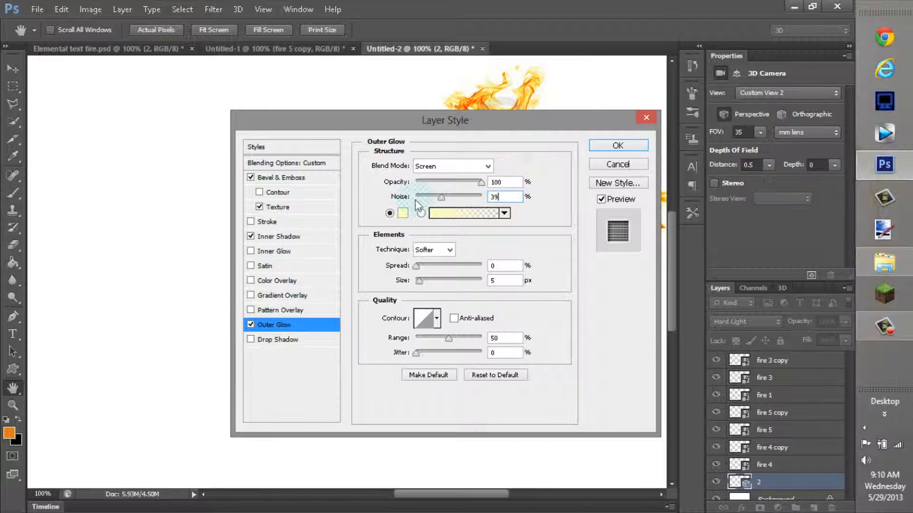
key(Return)
click(632, 145)
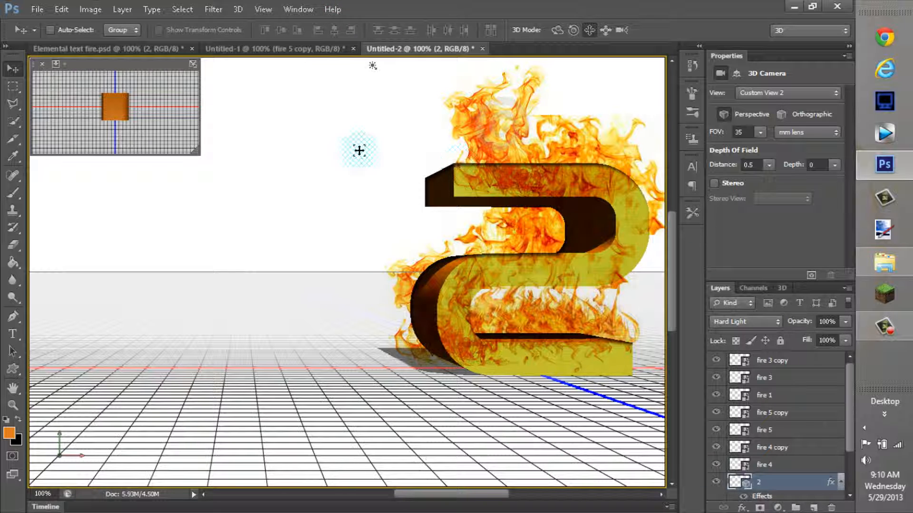
Compare the styled number 2 with the version in the Untitled-1 document
click(302, 49)
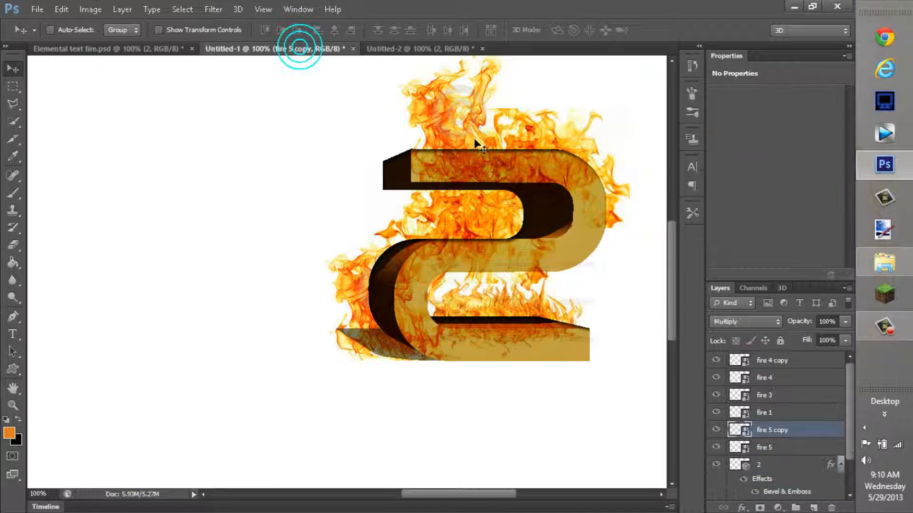
click(440, 50)
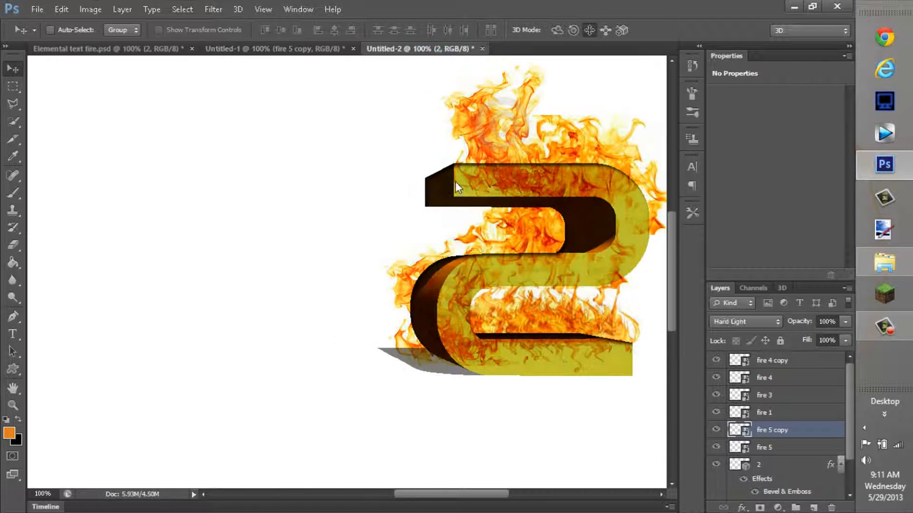
Try recolouring the number 2's 3D text with orange and red shades sampled from the flames, returning to orange ff7d00
click(566, 325)
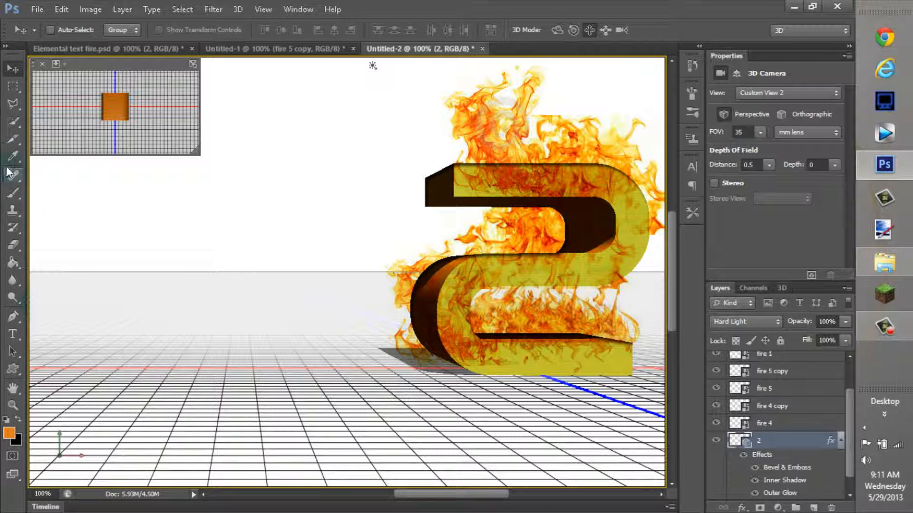
click(593, 210)
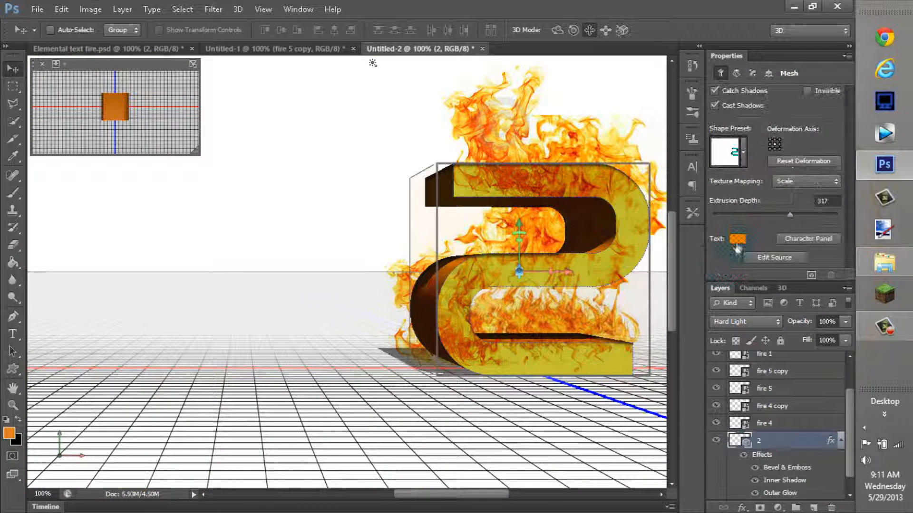
click(734, 238)
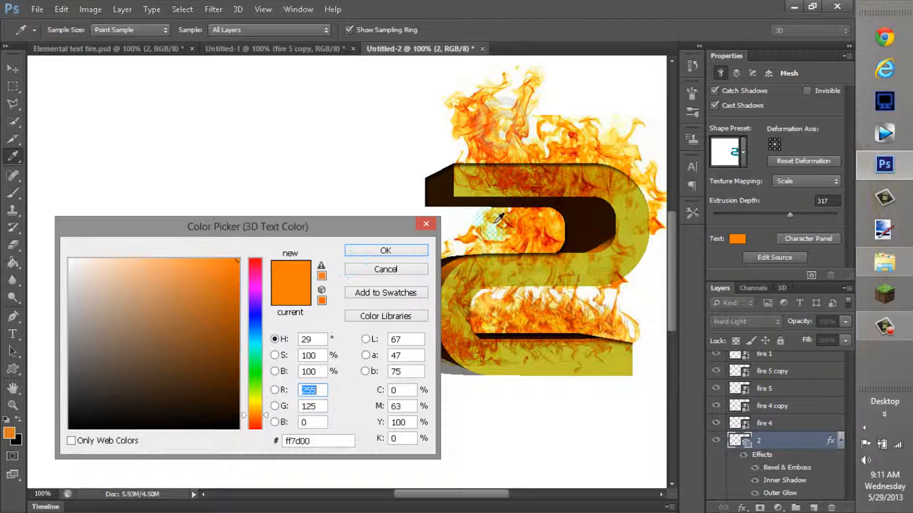
click(473, 233)
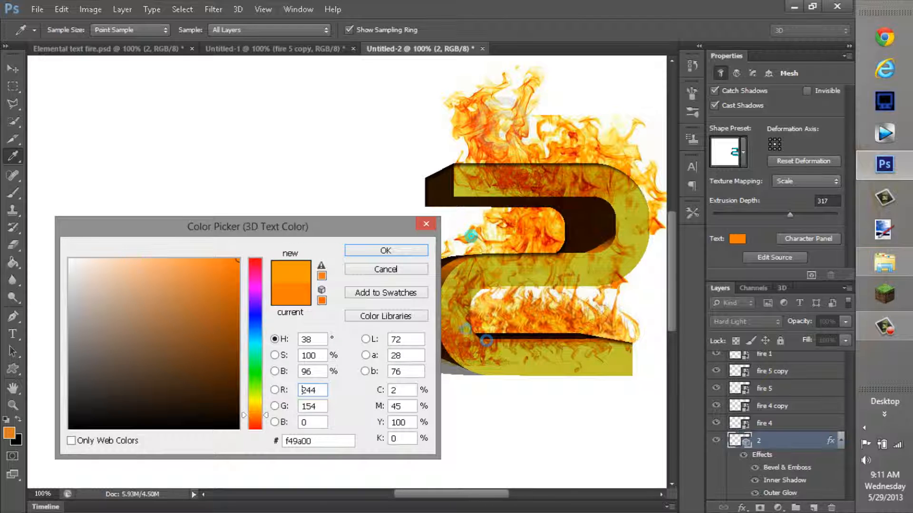
mouse_move(460, 315)
mouse_down()
mouse_move(492, 245)
mouse_move(469, 236)
mouse_up()
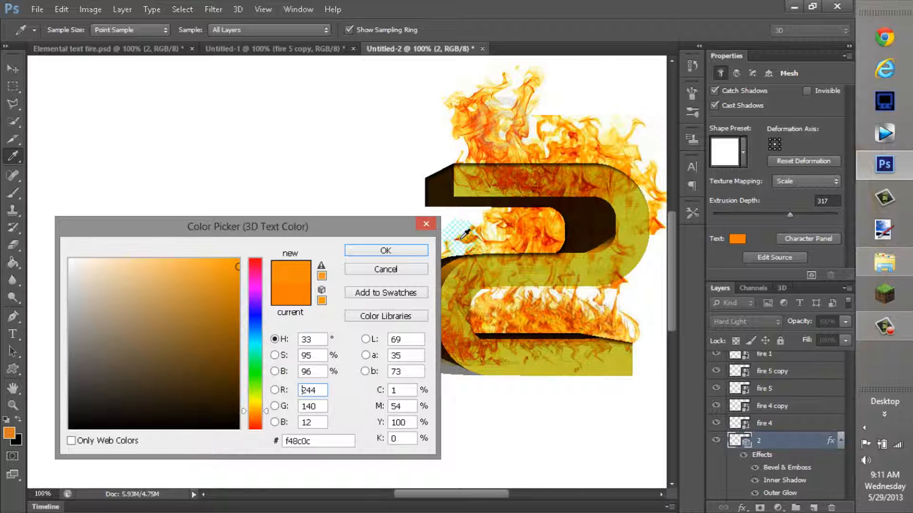
click(461, 237)
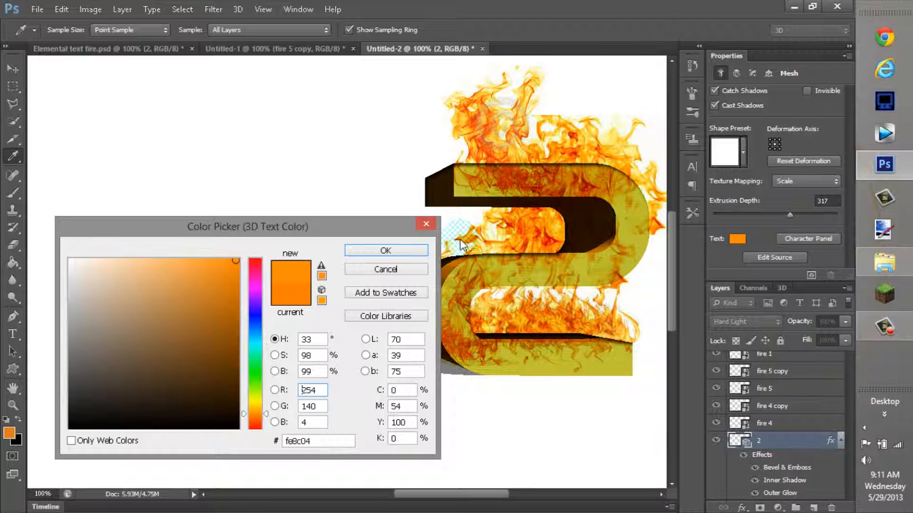
click(460, 237)
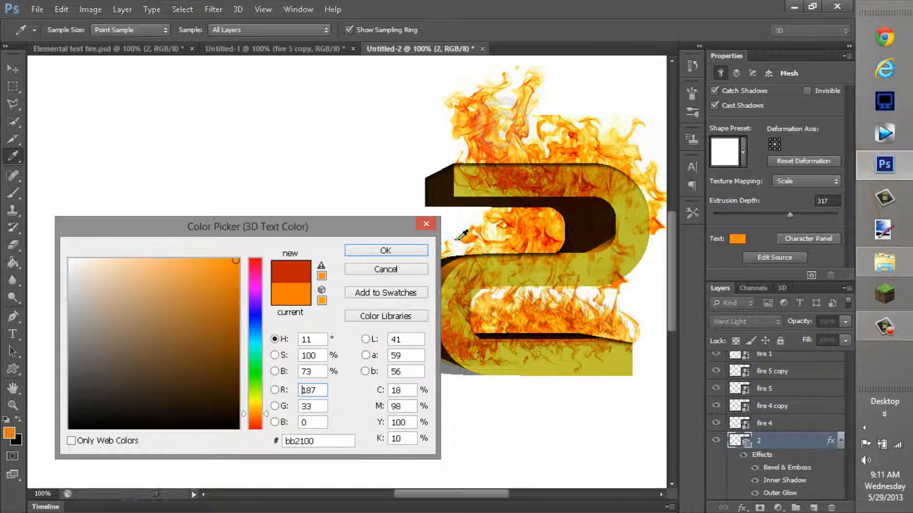
click(459, 238)
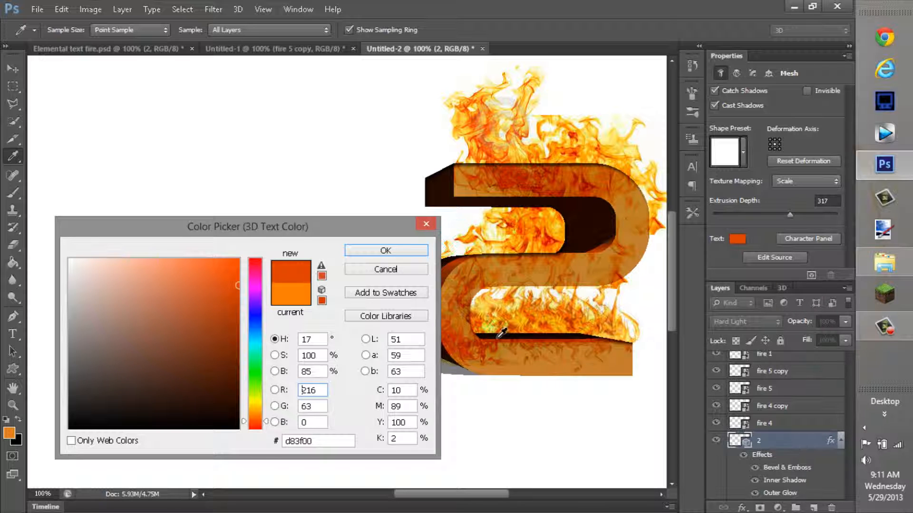
click(433, 228)
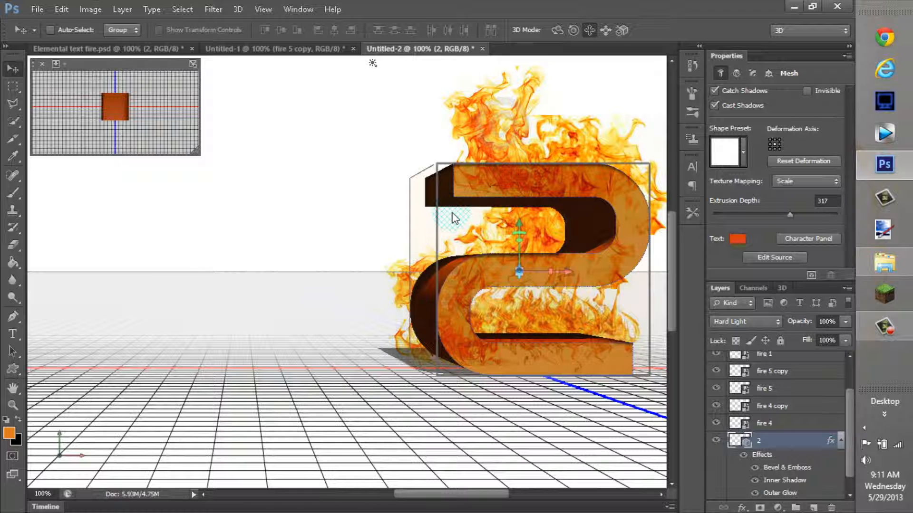
click(736, 238)
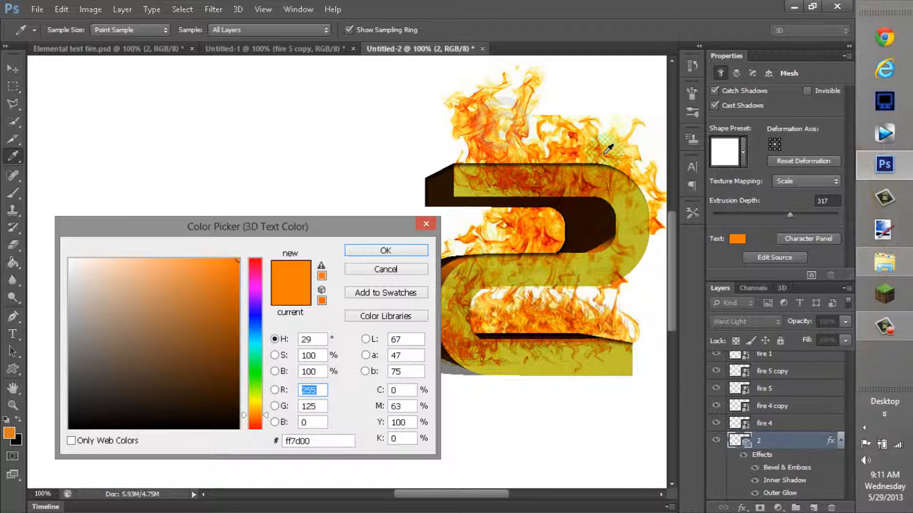
click(406, 250)
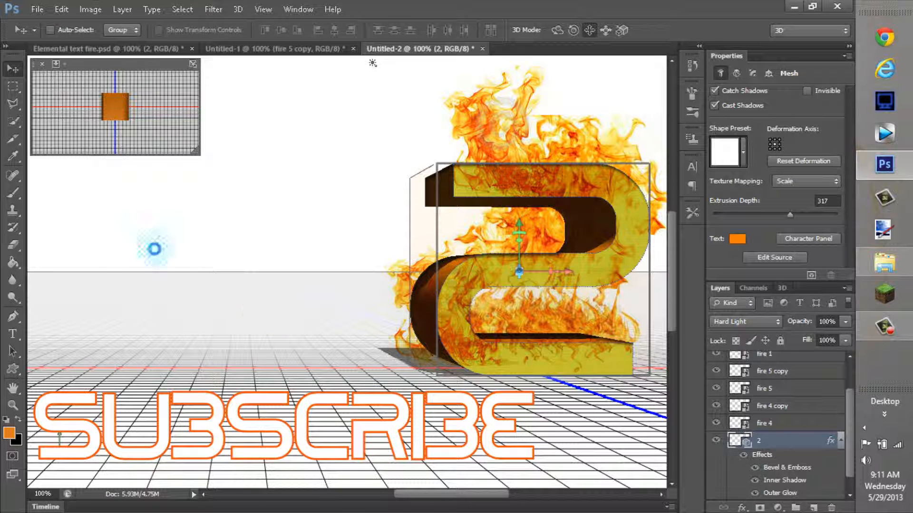
click(884, 333)
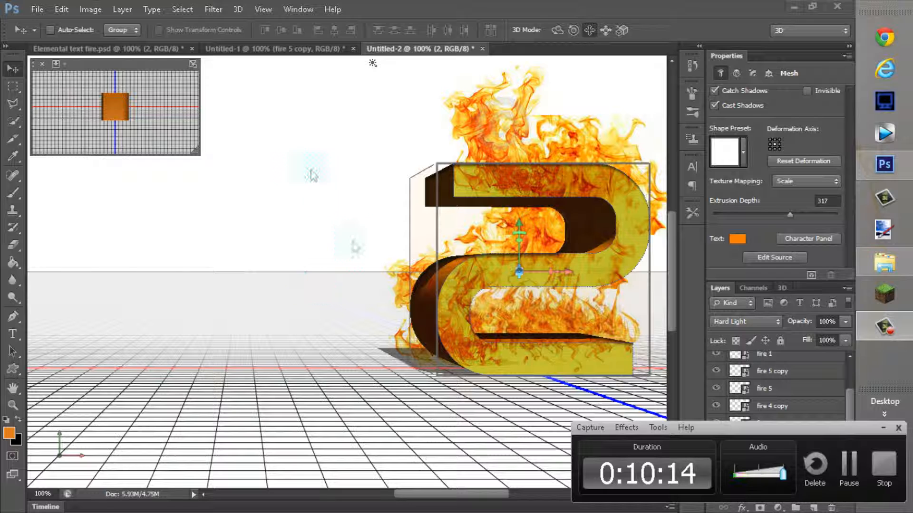
click(884, 468)
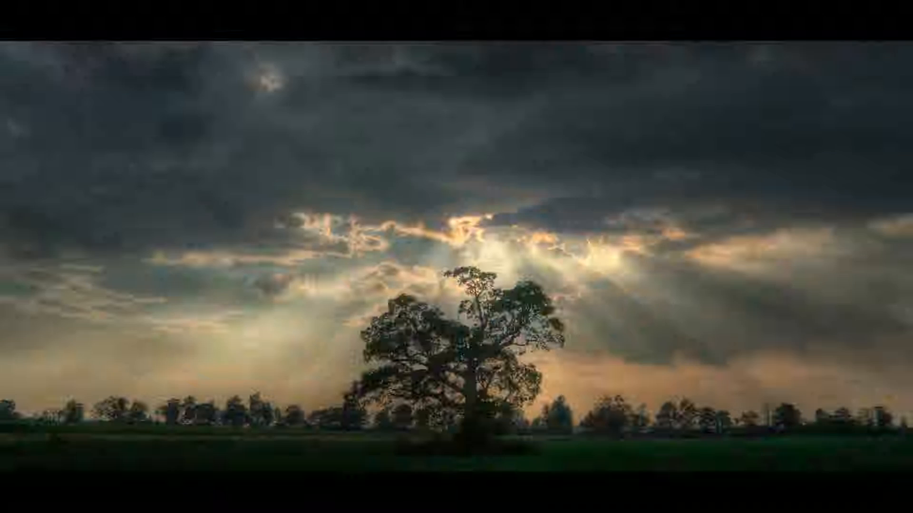